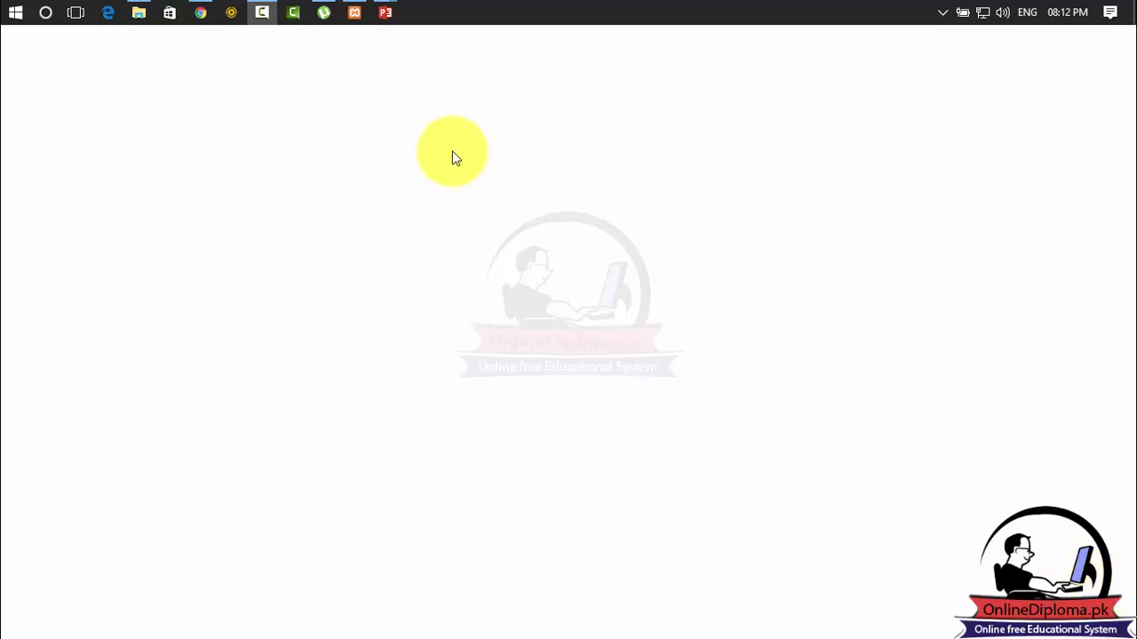
- Switch to Chrome and open the Share Buttons by AddThis plugin settings from the installed plugins, showing the advanced options
left_click(201, 12)
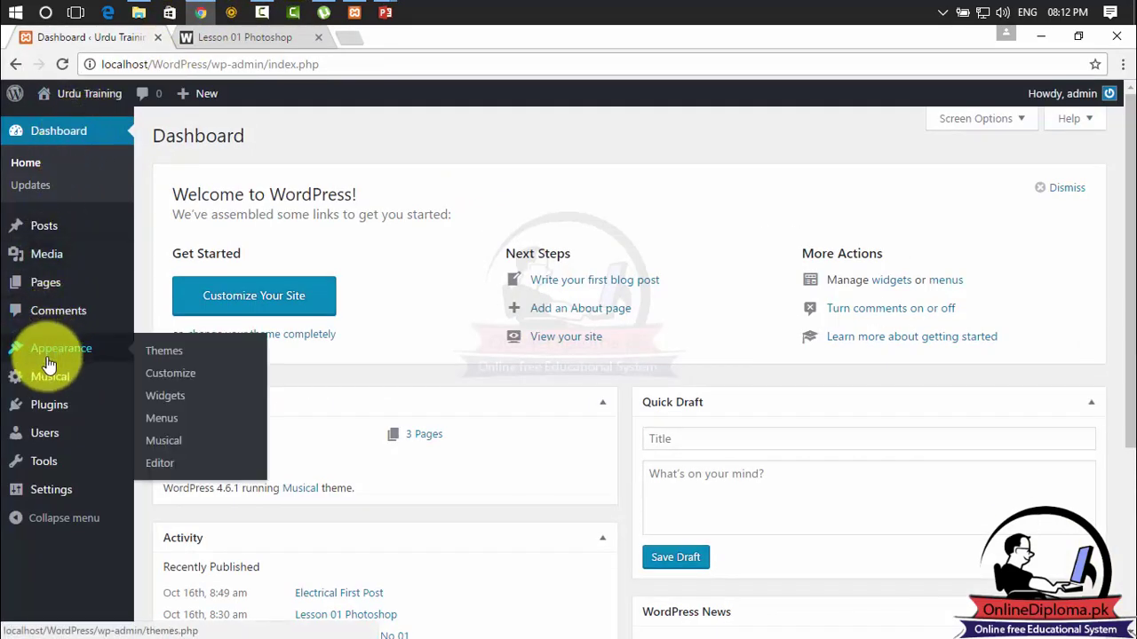
left_click(45, 409)
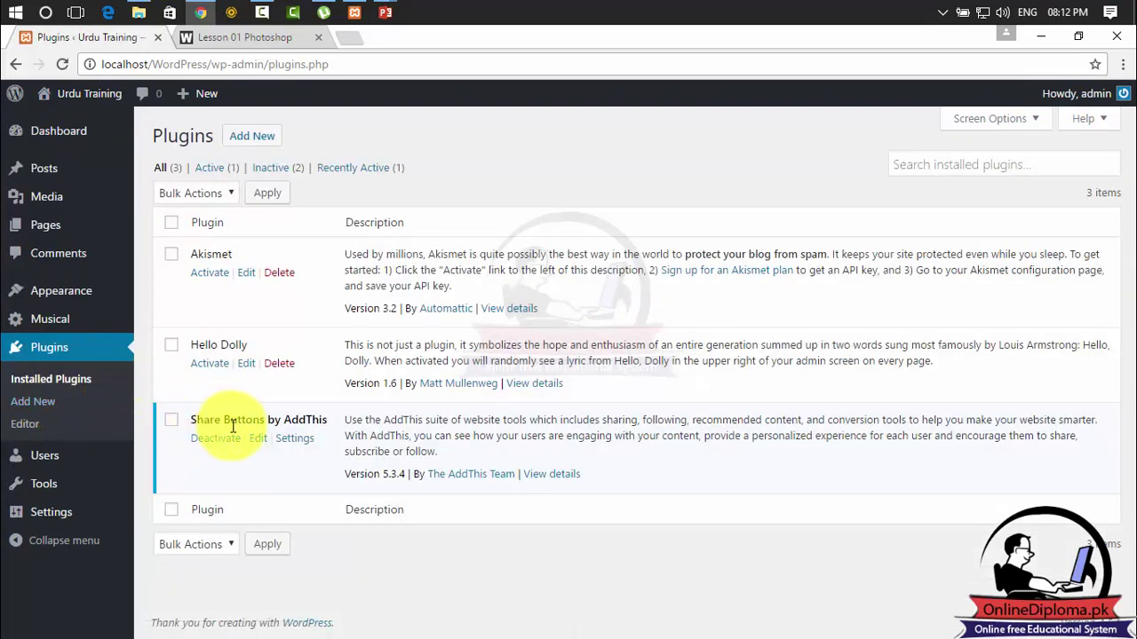
left_click(300, 438)
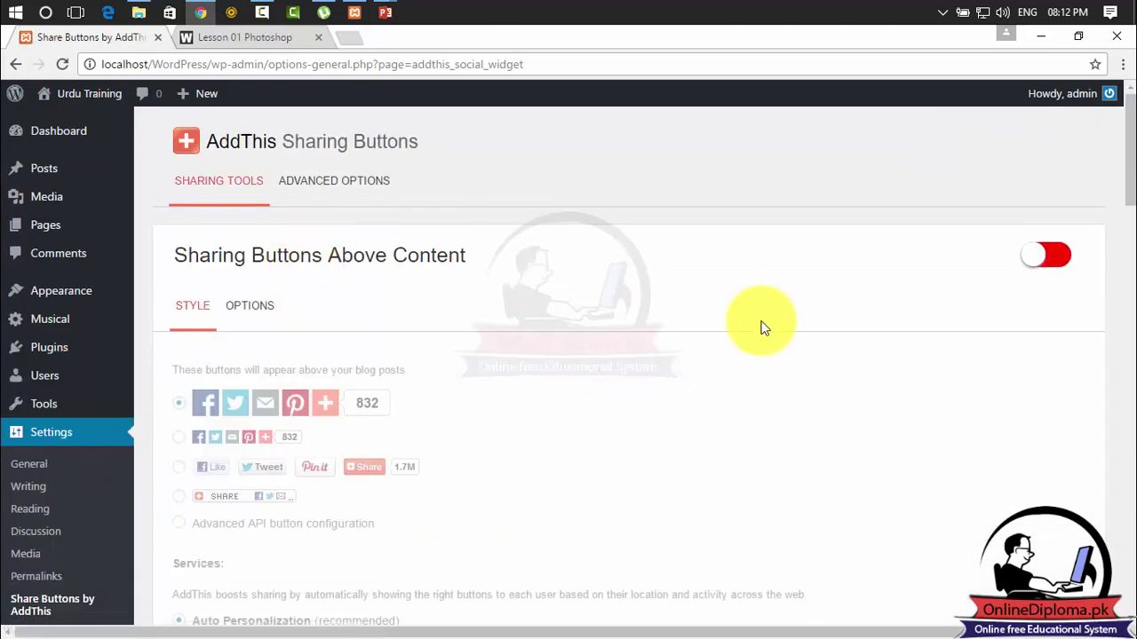
left_click(352, 182)
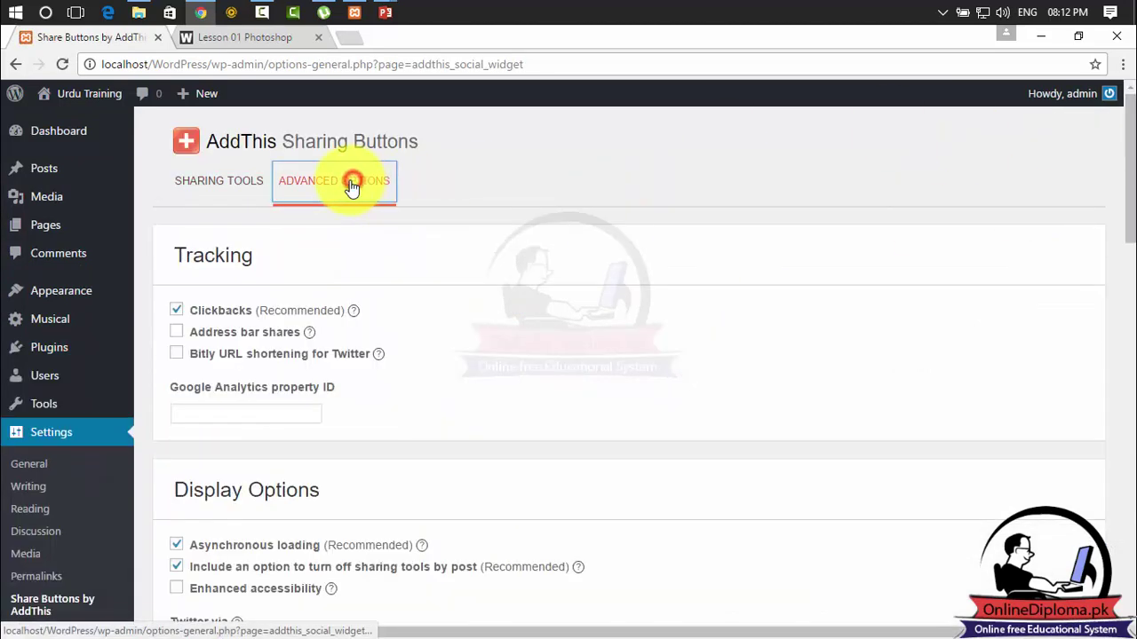
left_click(237, 195)
left_click(330, 178)
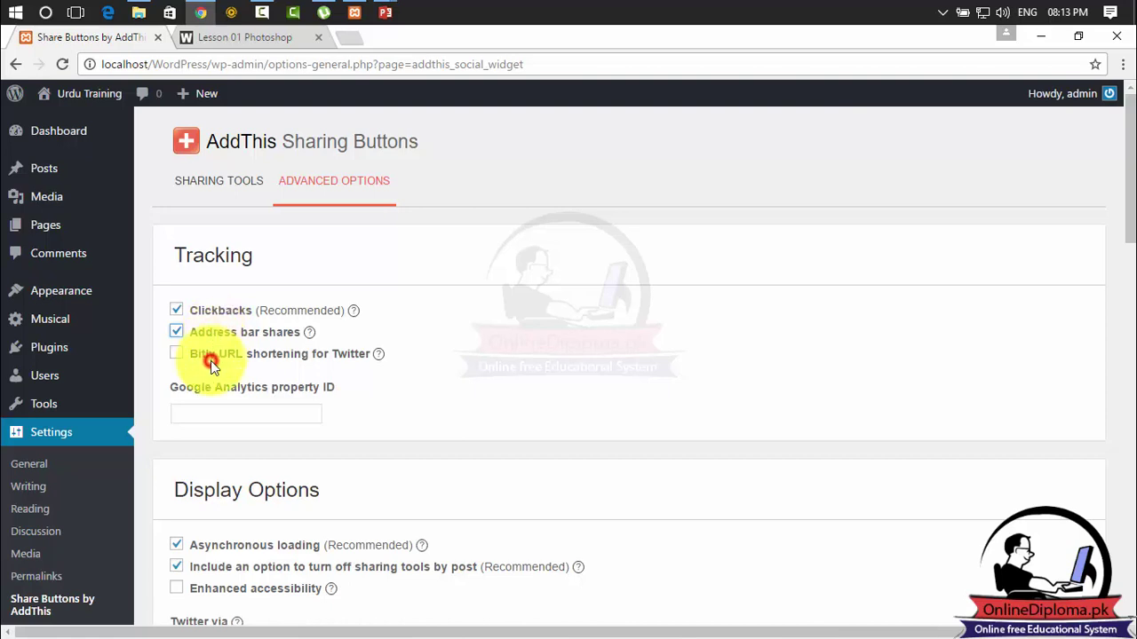
- Try the Address bar shares and Bitly URL shortening tracking options, leaving both switched off
left_click(206, 359)
left_click(206, 359)
left_click(199, 335)
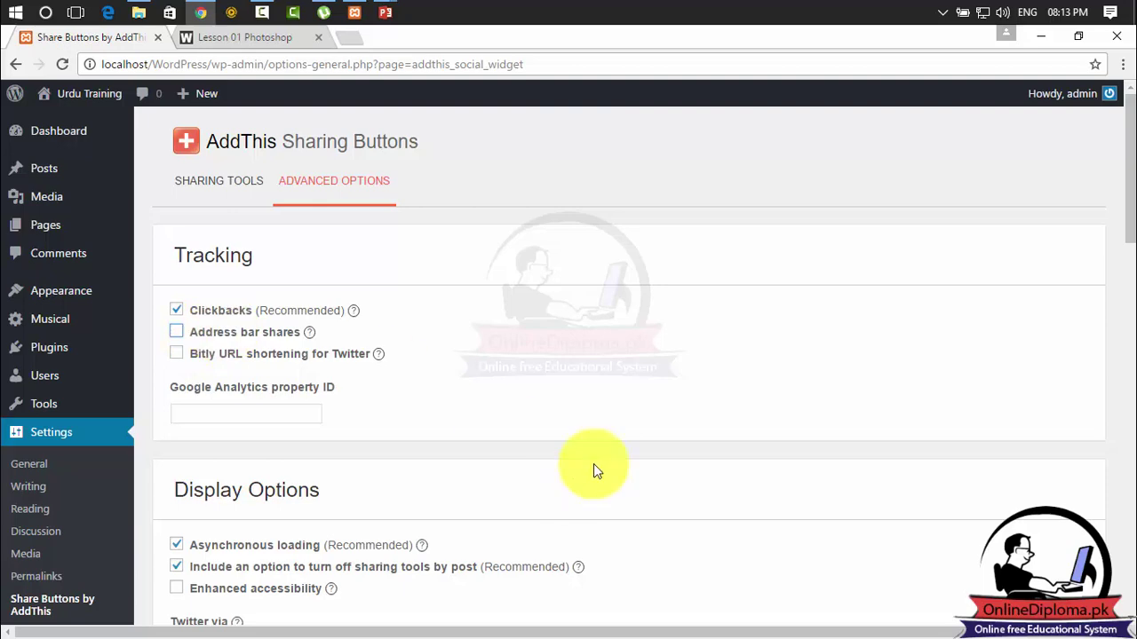
- Keep WordPress as the place the plugin is controlled from and save the advanced settings
left_click_drag(1126, 216, 1128, 602)
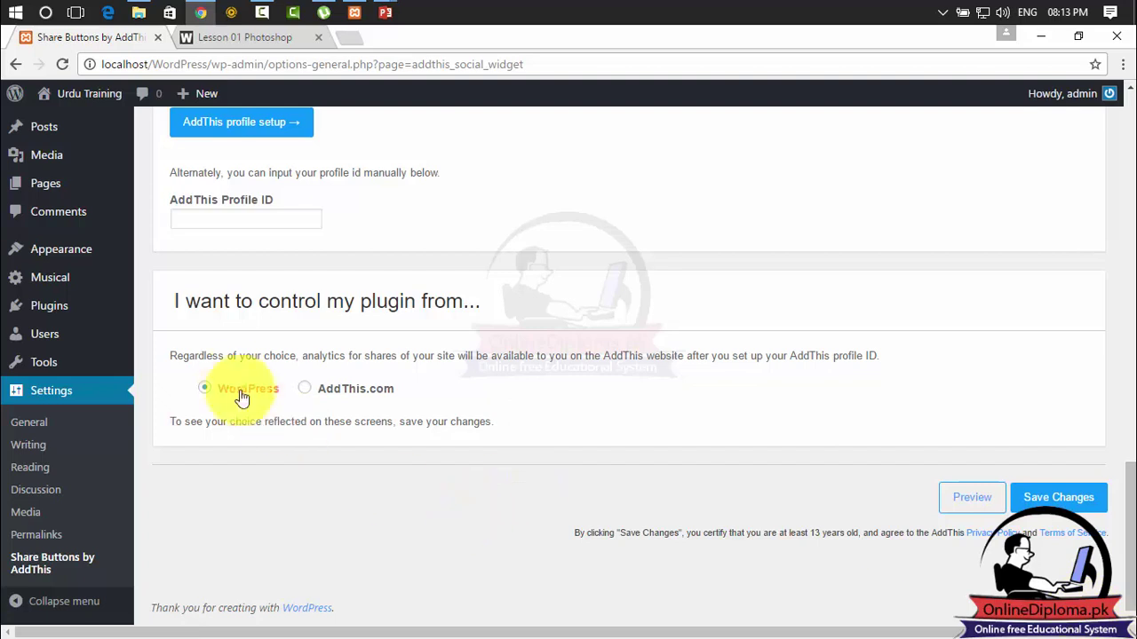
left_click(307, 391)
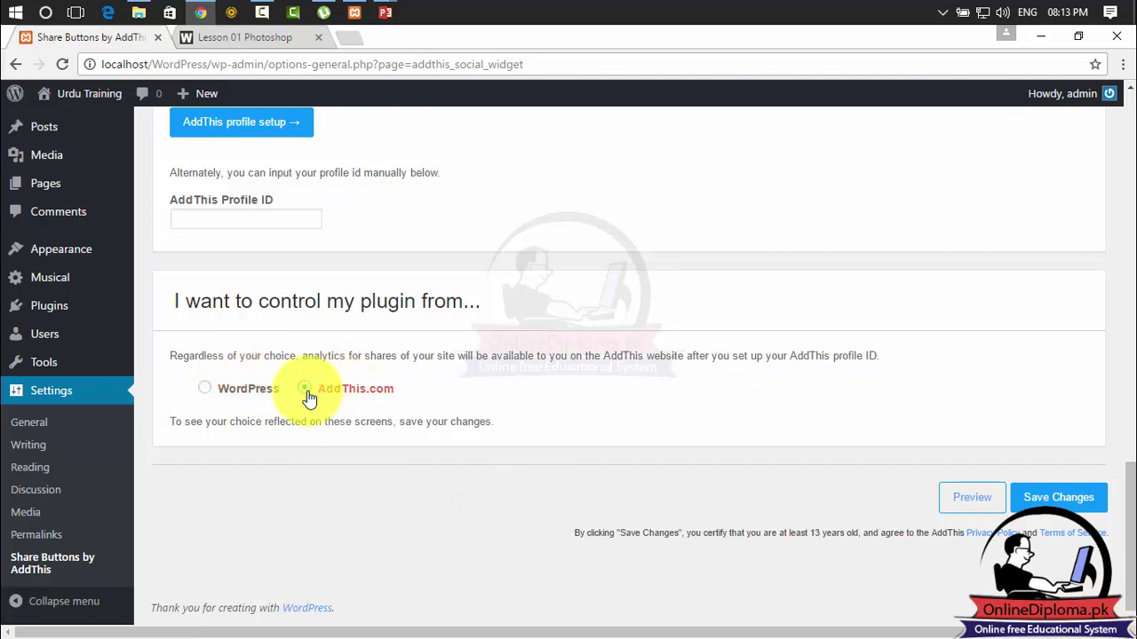
left_click(240, 393)
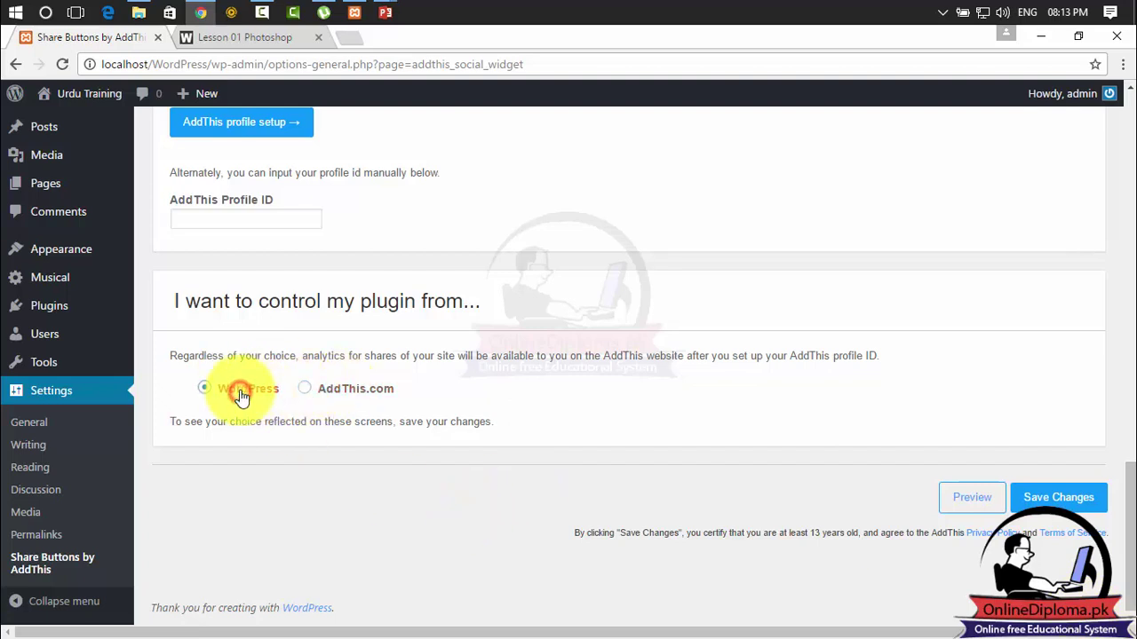
left_click(1037, 497)
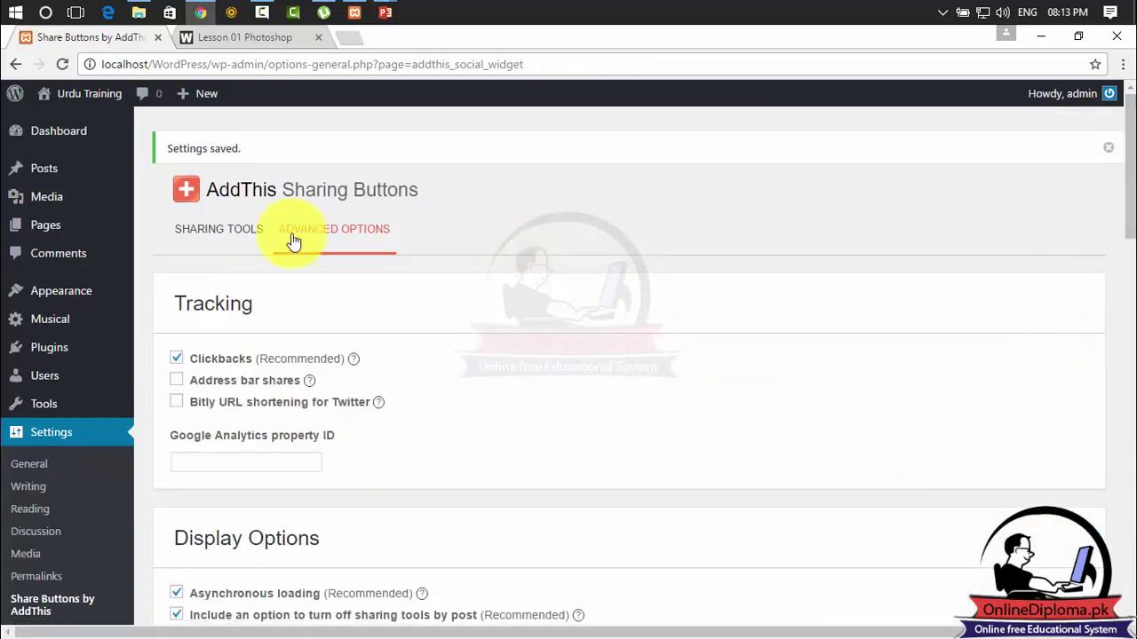
- Enable the sharing buttons above content in the sharing tools with the large icon style and save the changes
left_click(216, 228)
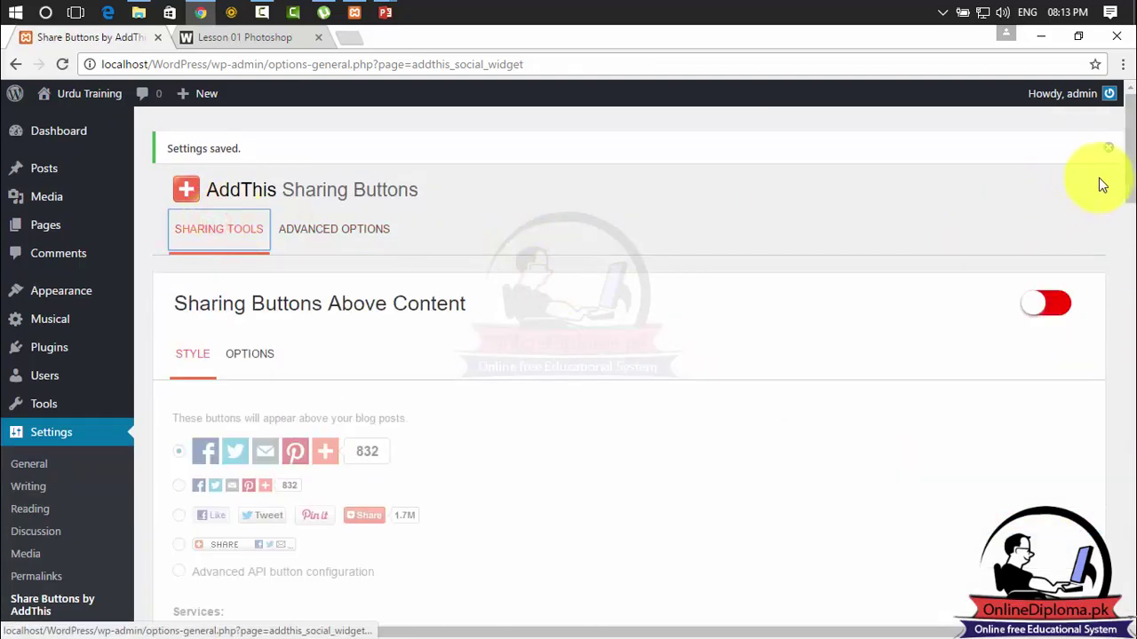
left_click_drag(1130, 139, 1130, 153)
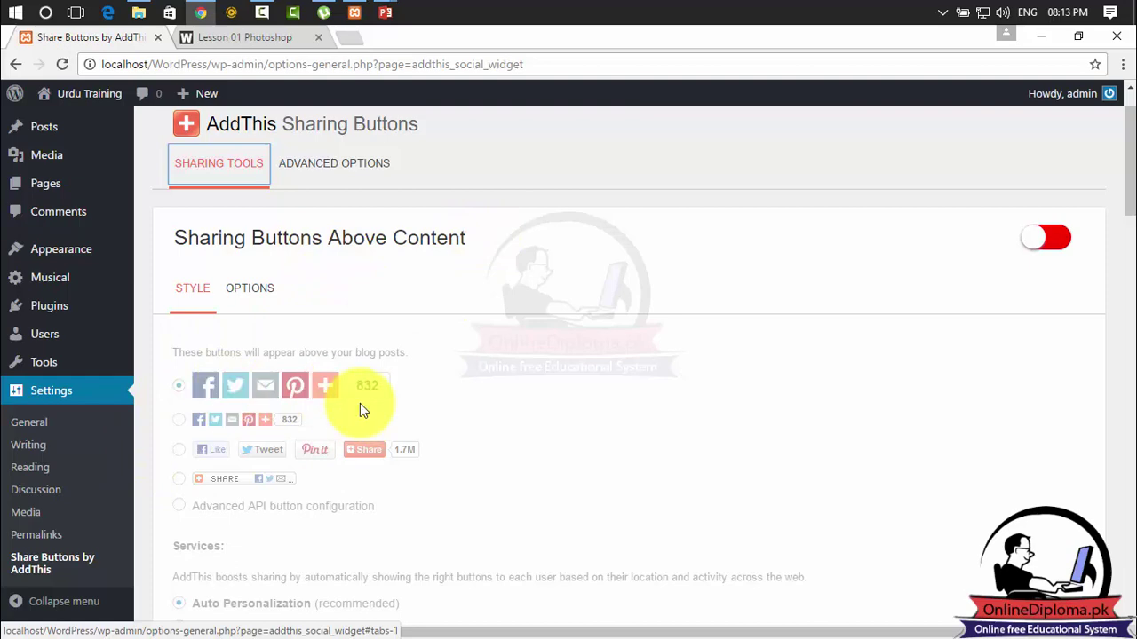
left_click(1051, 240)
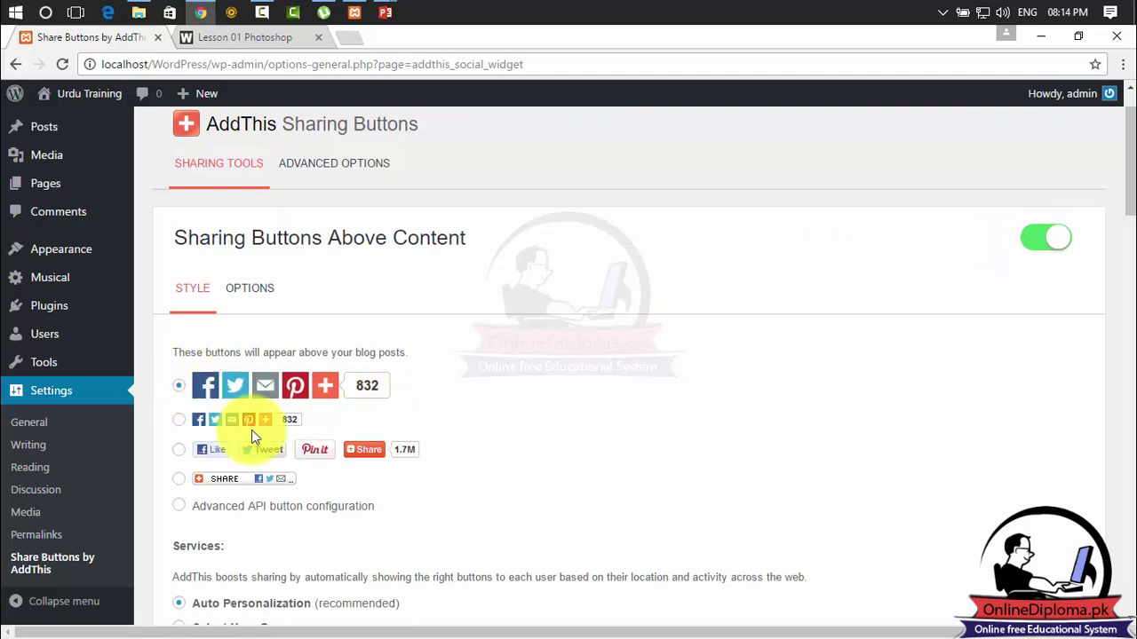
left_click(180, 510)
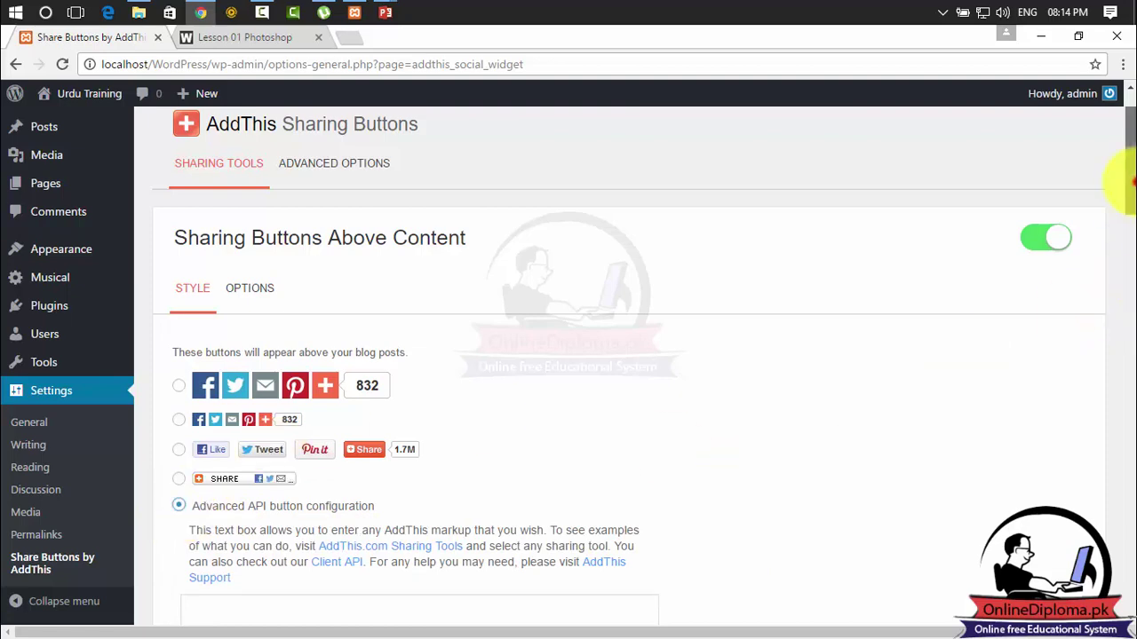
left_click_drag(1132, 182, 1131, 216)
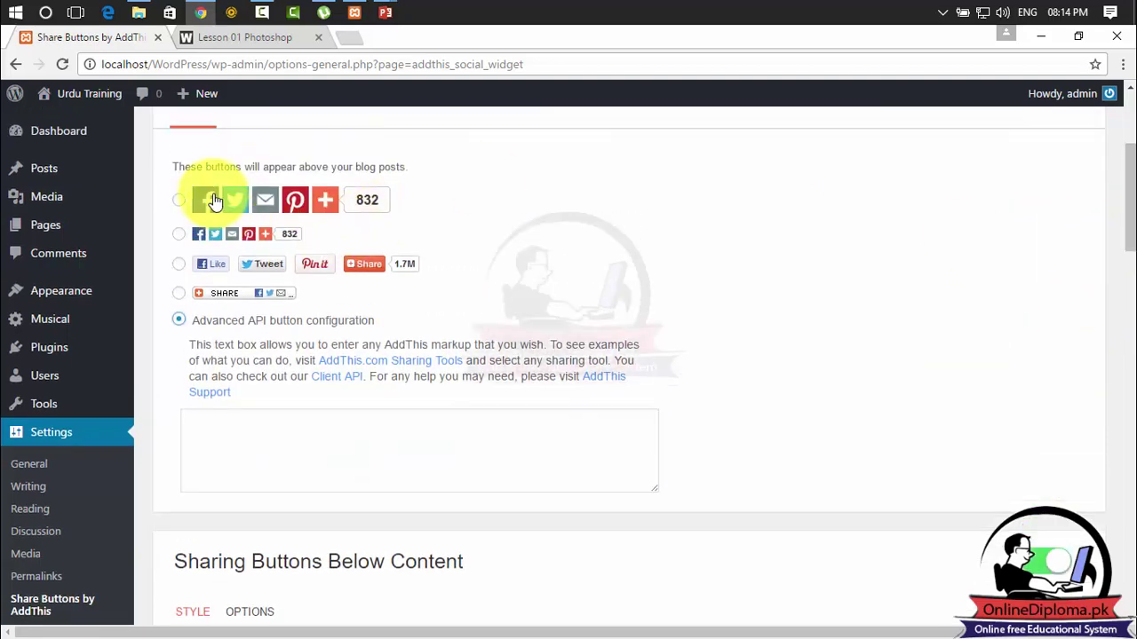
left_click(180, 201)
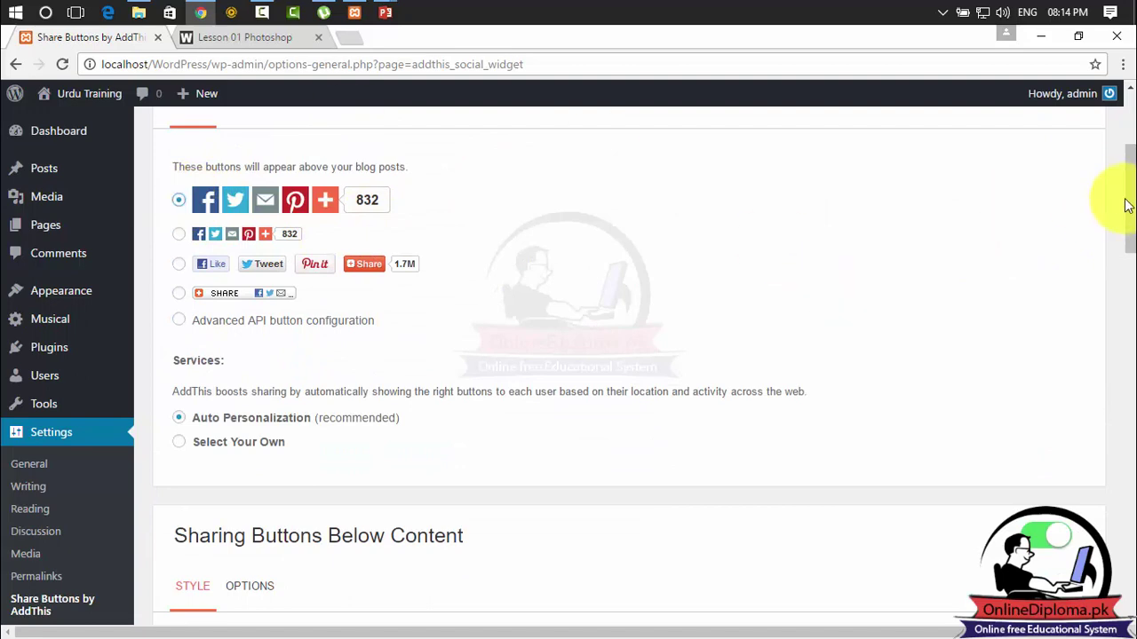
left_click_drag(1130, 230, 1130, 613)
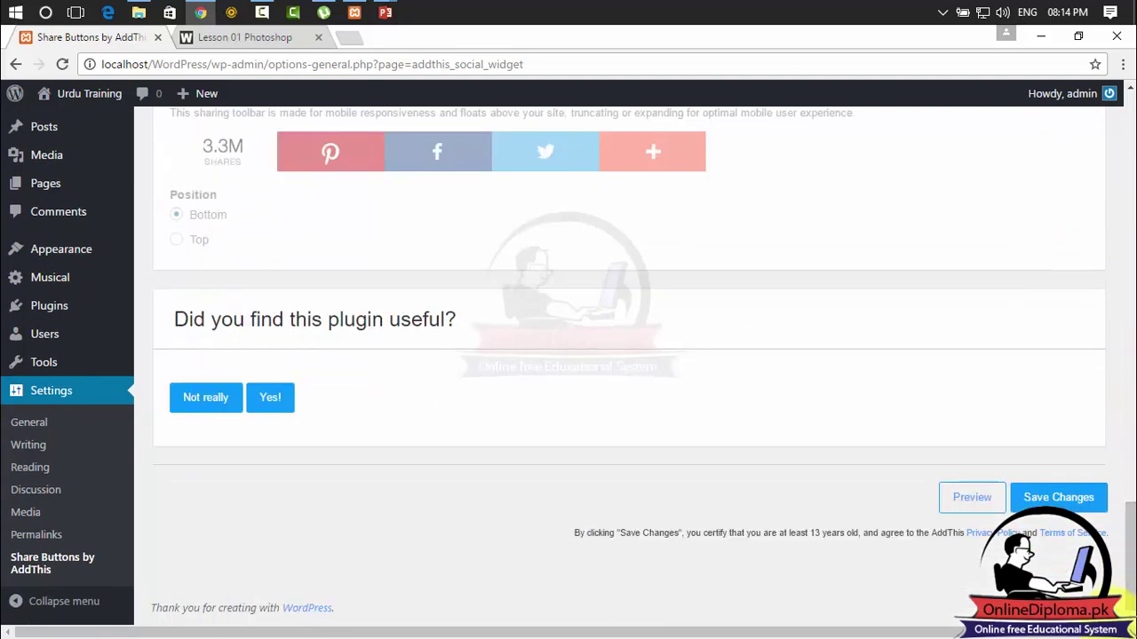
left_click(1051, 514)
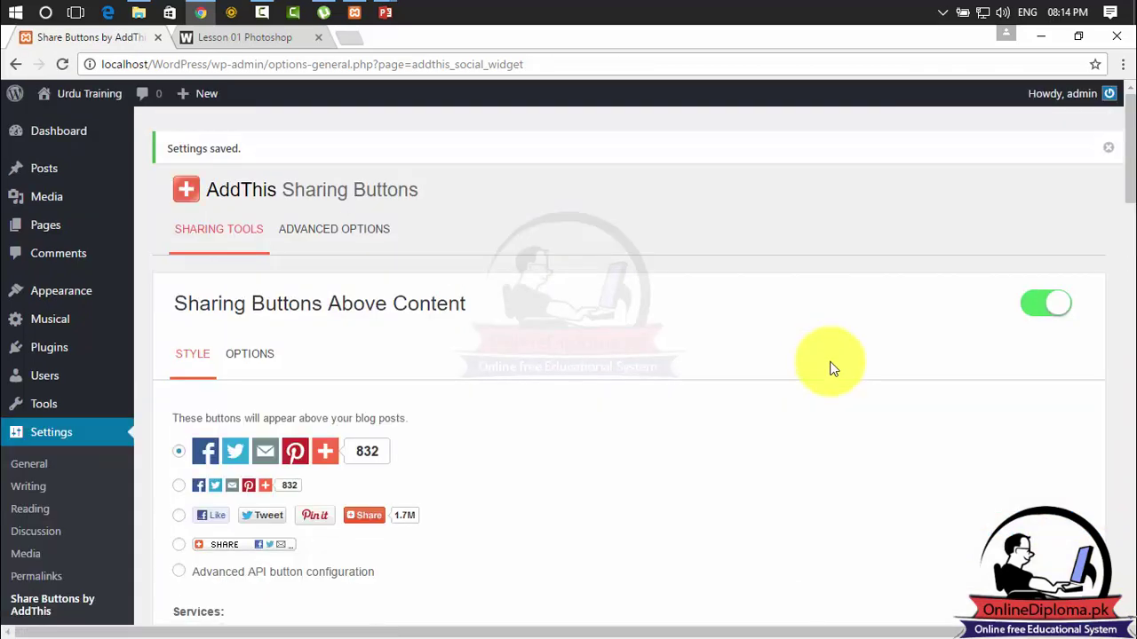
- Reload the Lesson 01 Photoshop post and examine the share buttons above and below its content
left_click(279, 36)
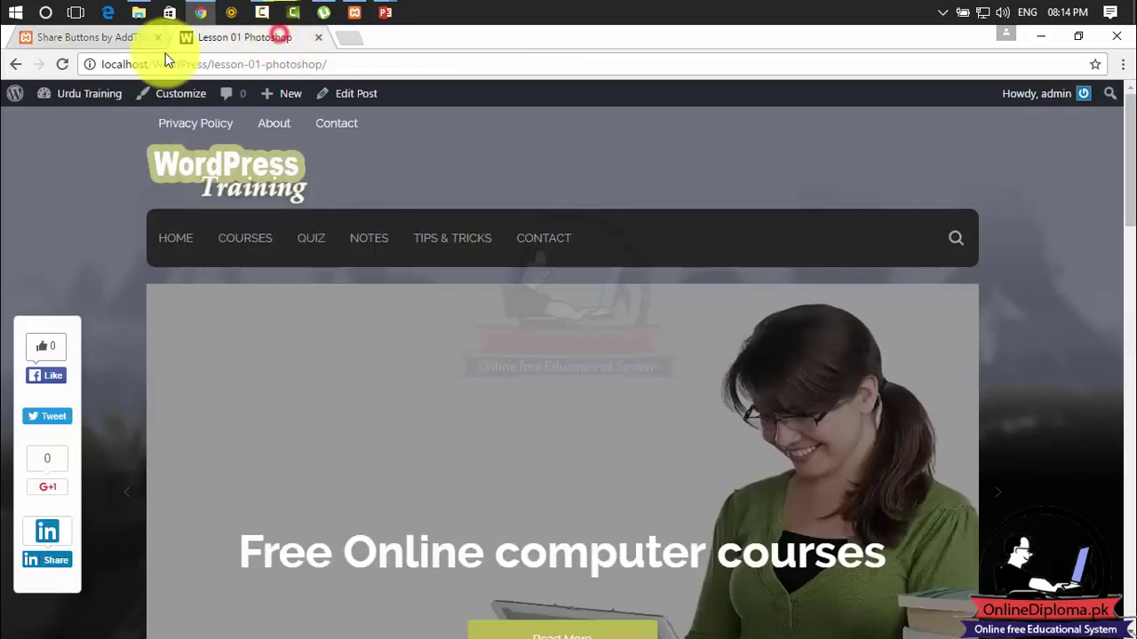
left_click(62, 64)
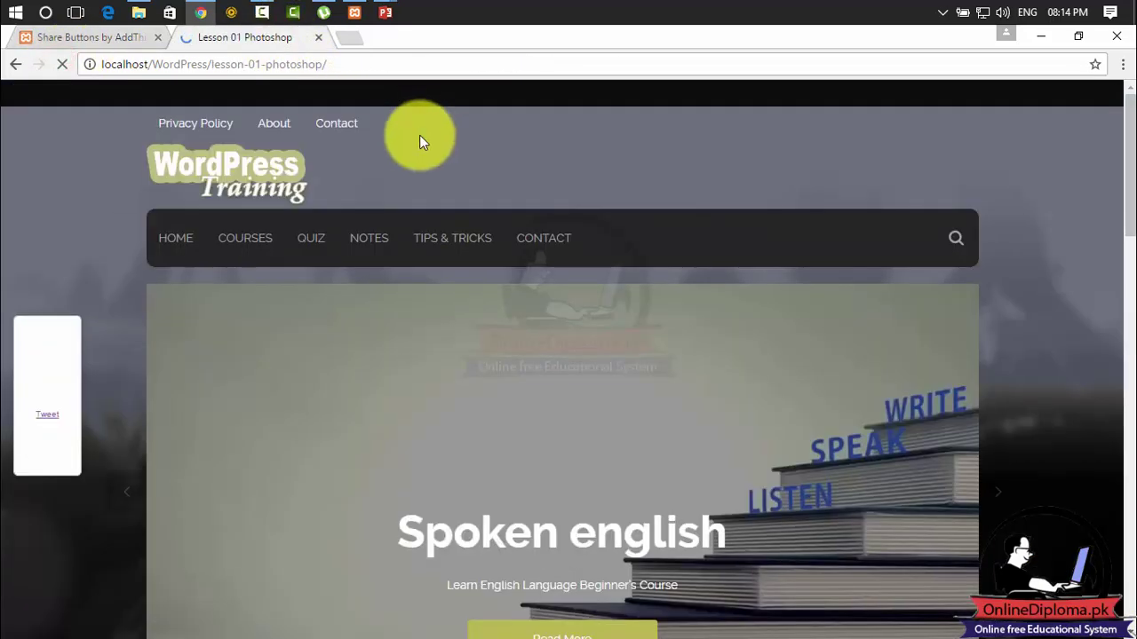
left_click_drag(1124, 145, 1128, 449)
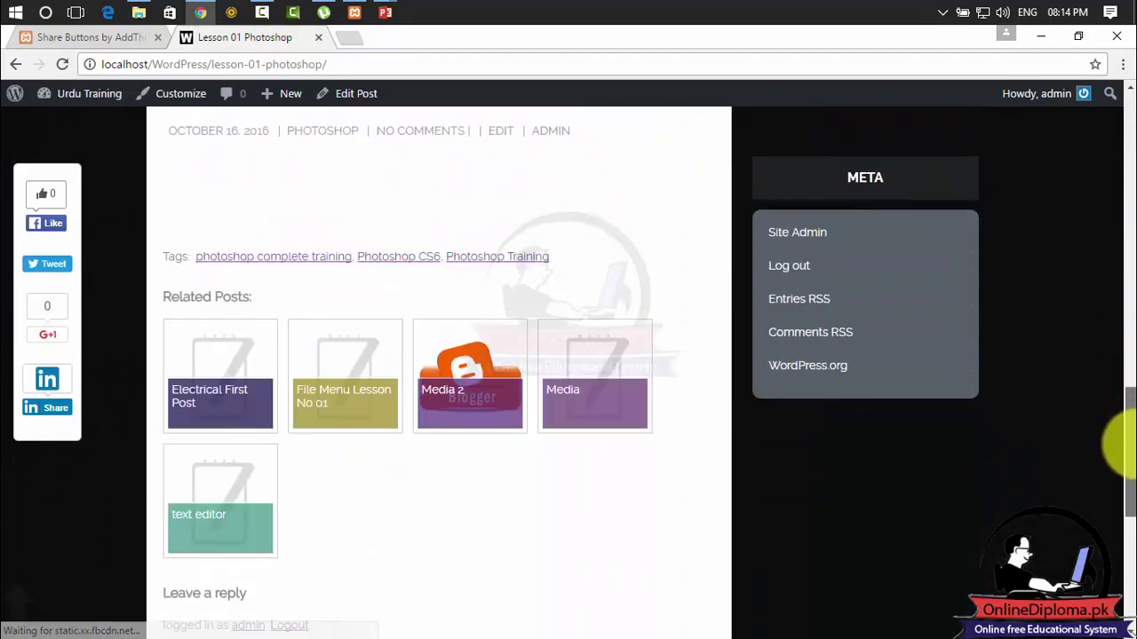
scroll(1084, 231, "up", 10)
scroll(1079, 266, "down", 2)
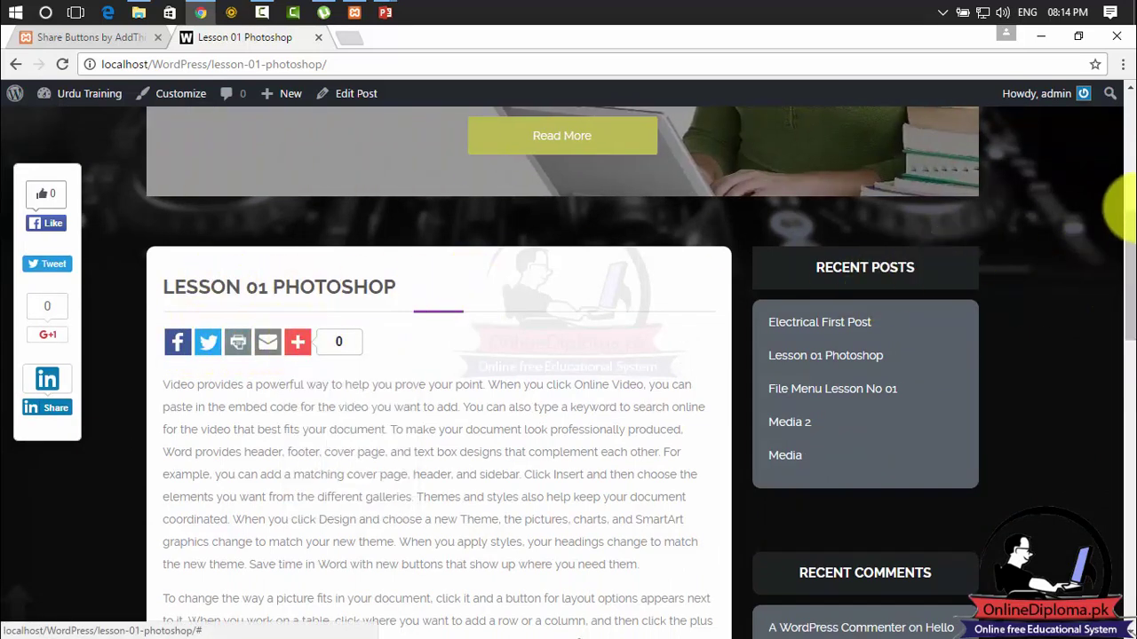
left_click_drag(1124, 208, 1120, 334)
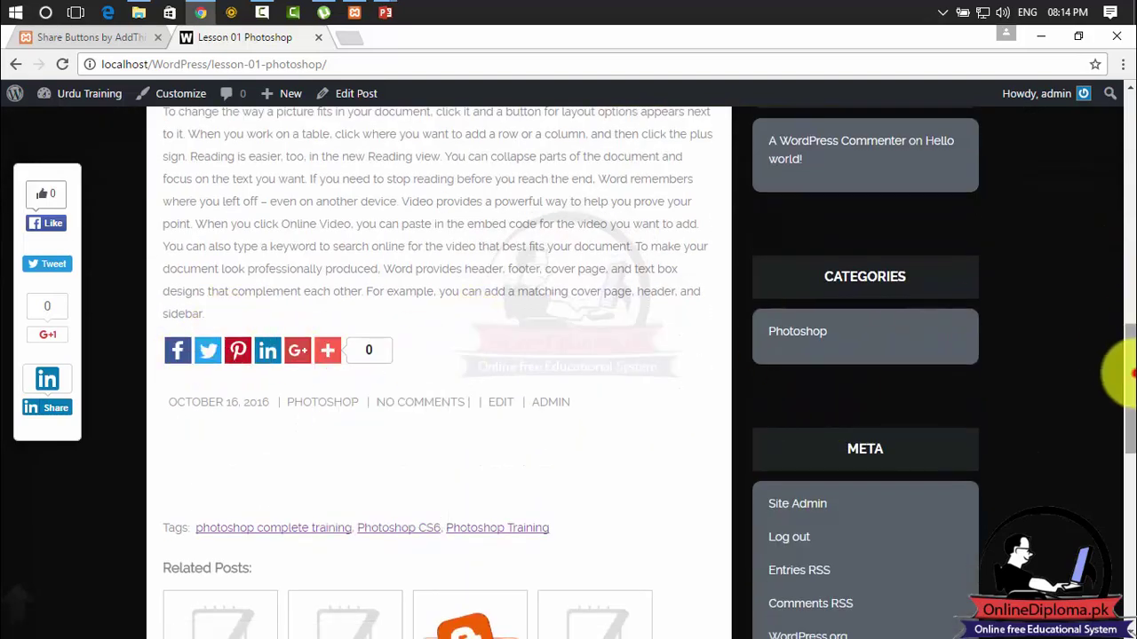
left_click_drag(1129, 373, 1129, 259)
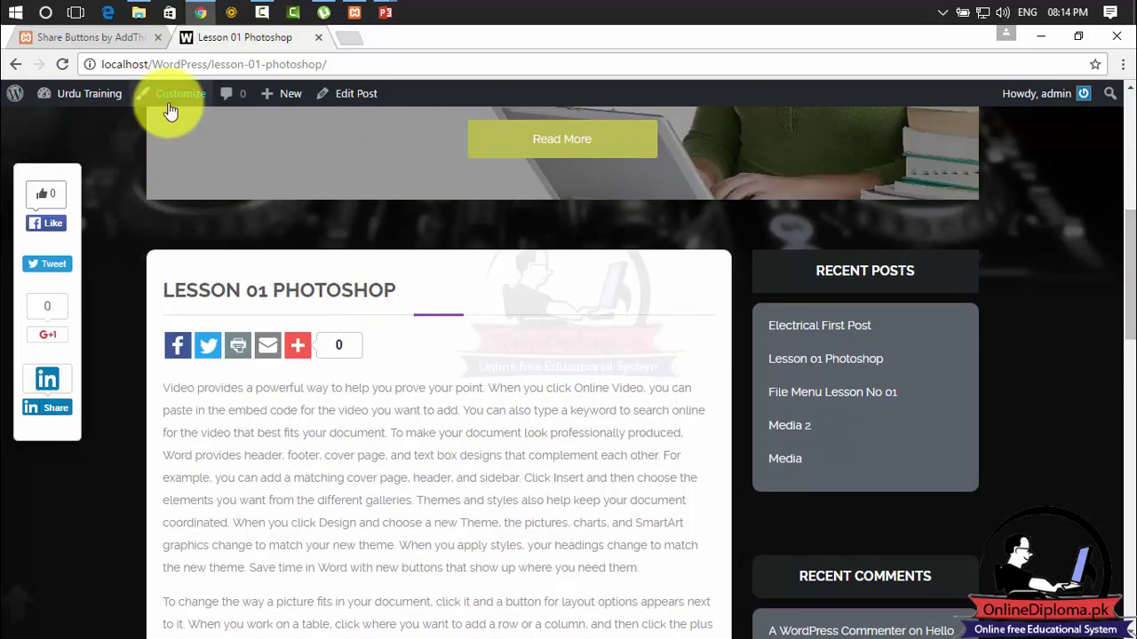
- In the AddThis settings, disable the sharing buttons above content and set the services of the buttons below content to Auto Personalization
left_click(93, 36)
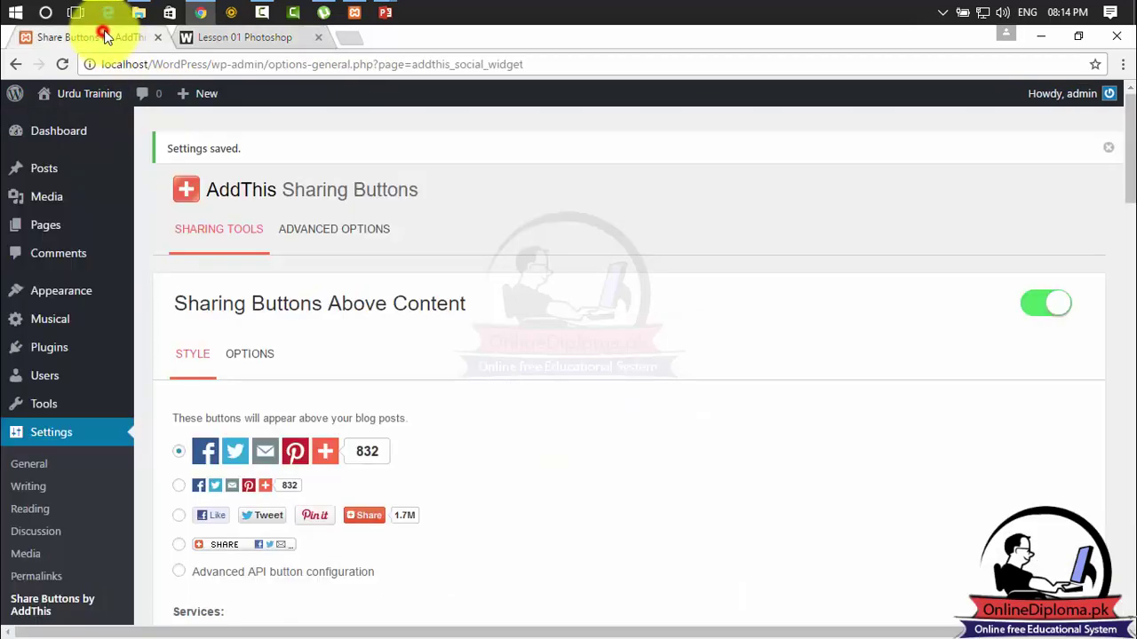
left_click(1021, 302)
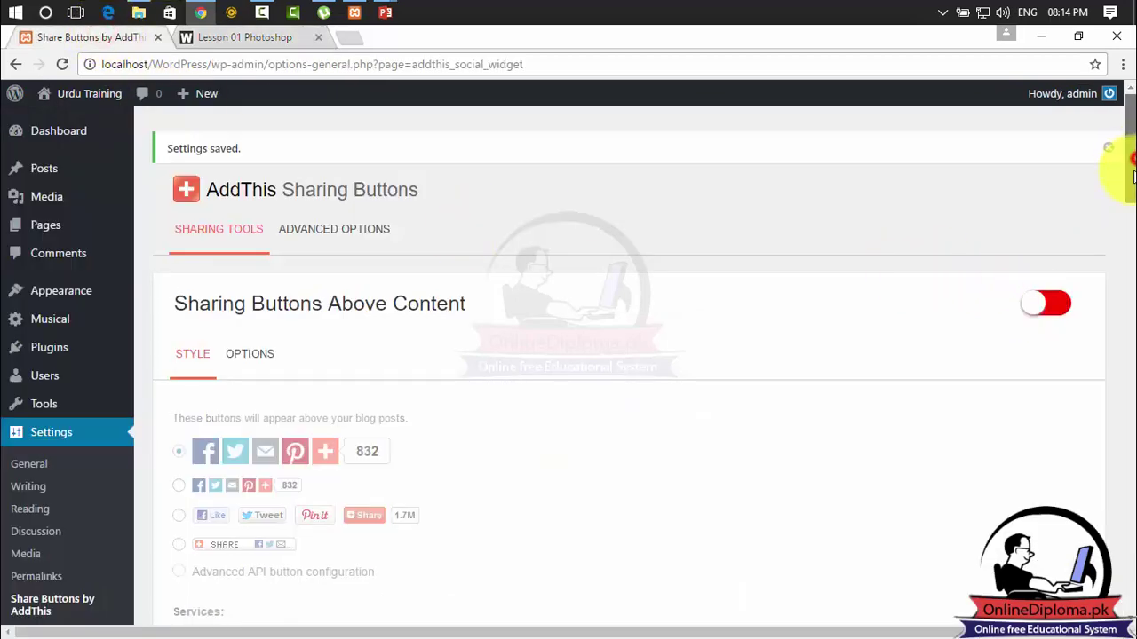
left_click_drag(1129, 169, 1075, 299)
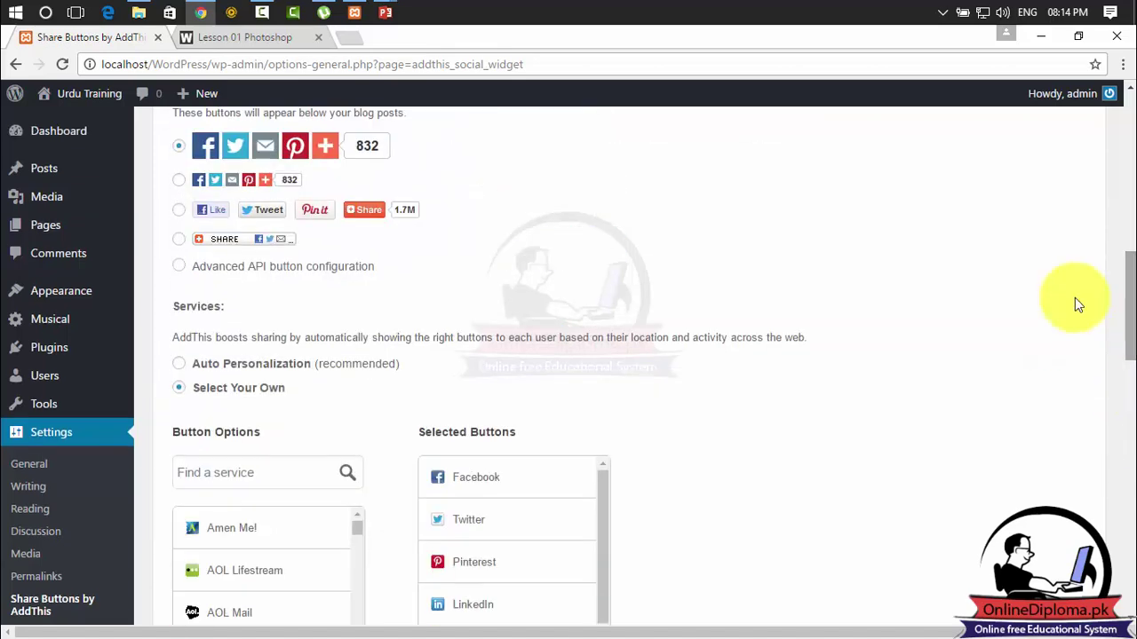
left_click(179, 364)
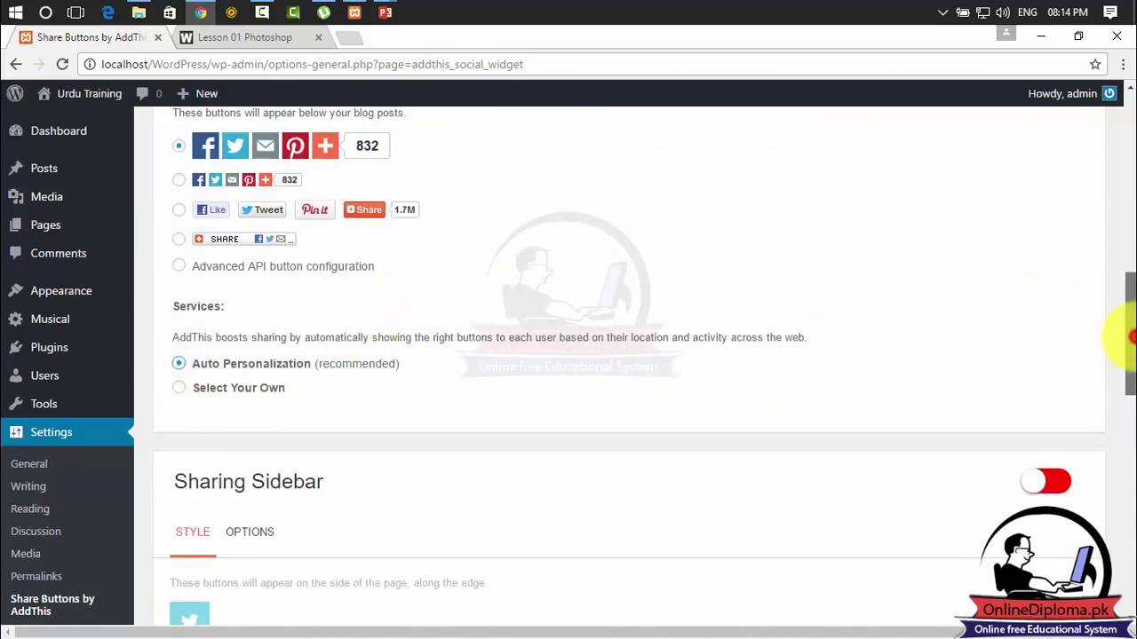
- Enable the Mobile Sharing Toolbar and review its template and style options
left_click_drag(1127, 335, 1133, 393)
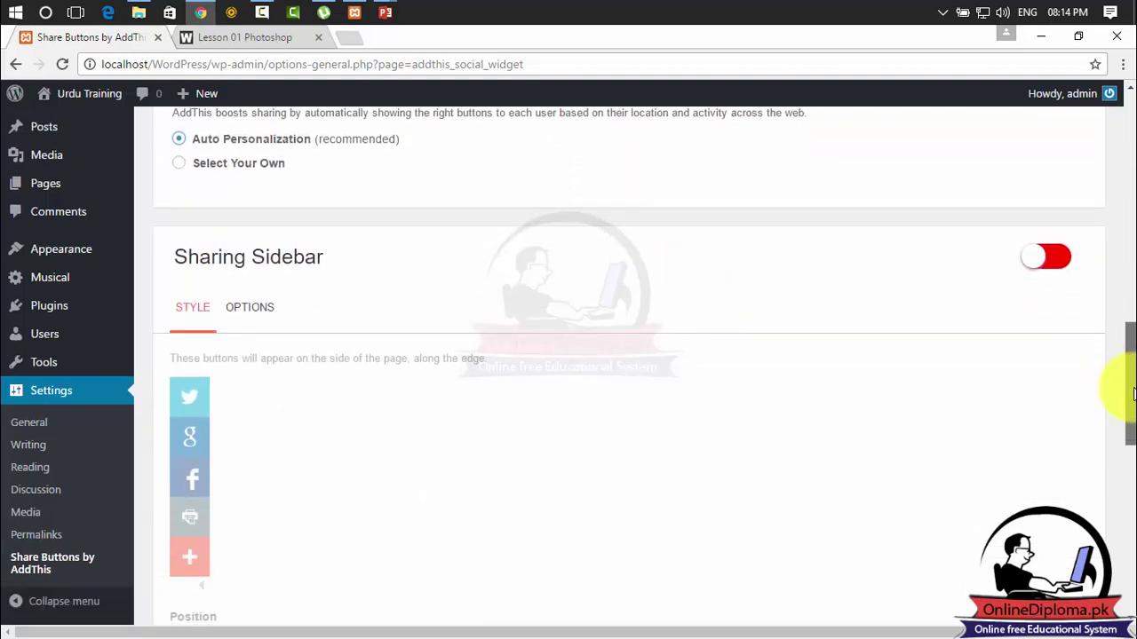
left_click_drag(1133, 397, 1129, 517)
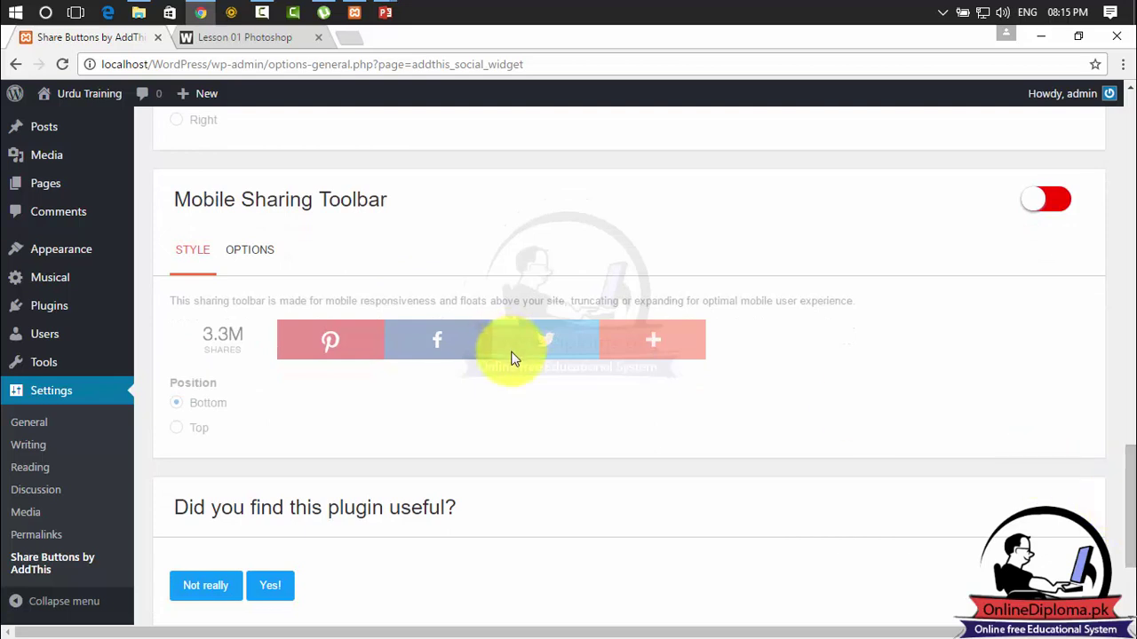
left_click(1053, 197)
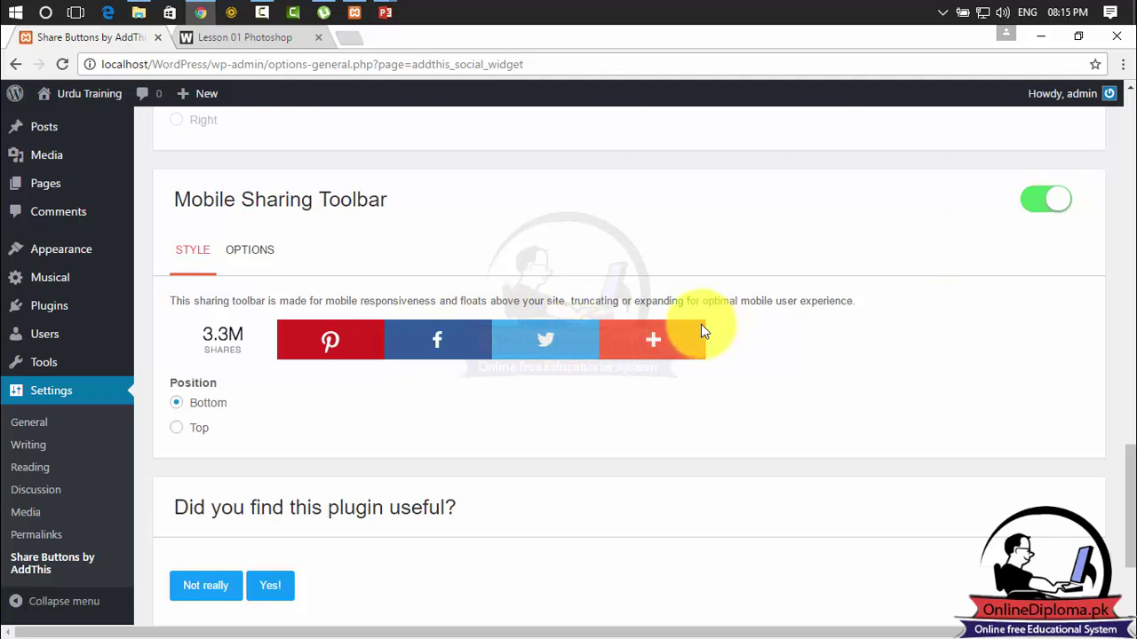
left_click(266, 257)
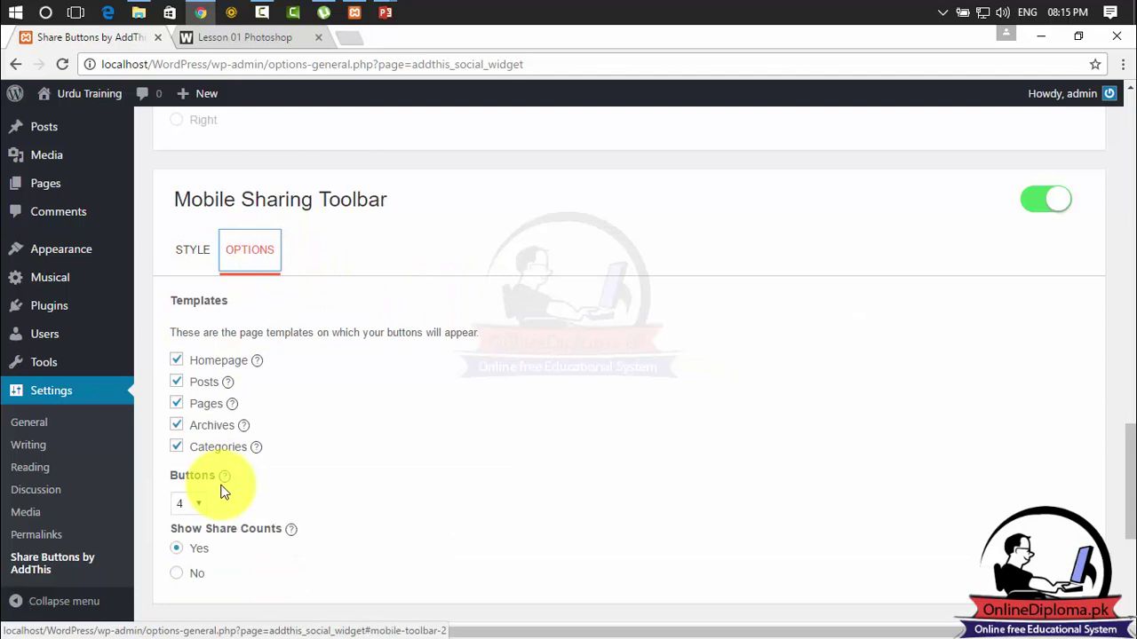
left_click(201, 258)
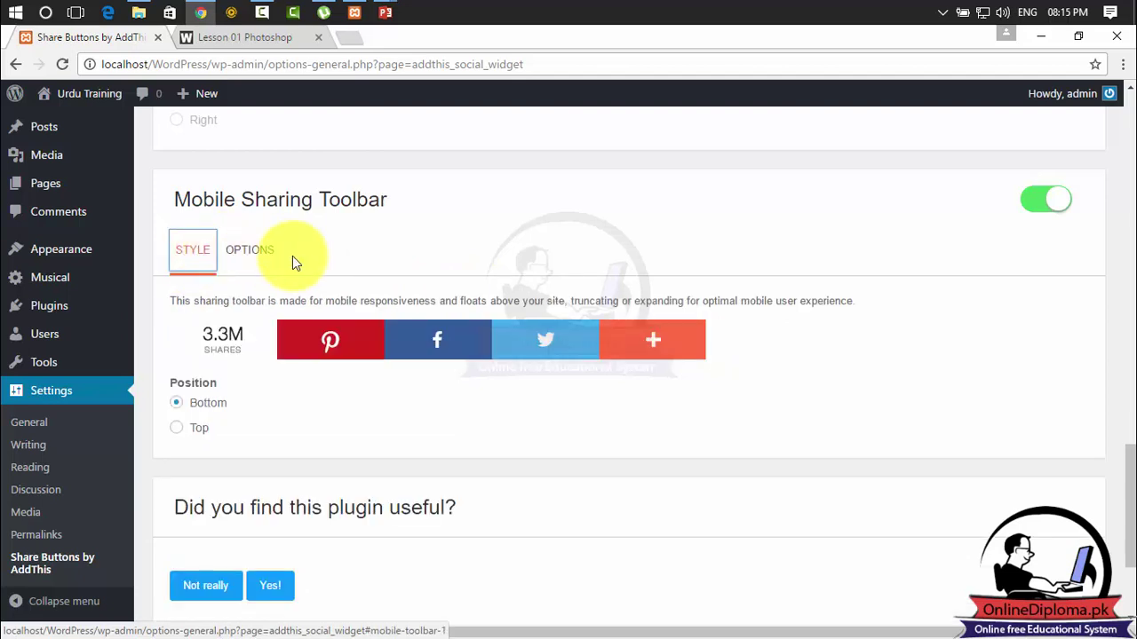
- Review the template options and button styles of the Sharing Buttons Below Content
left_click(1123, 360)
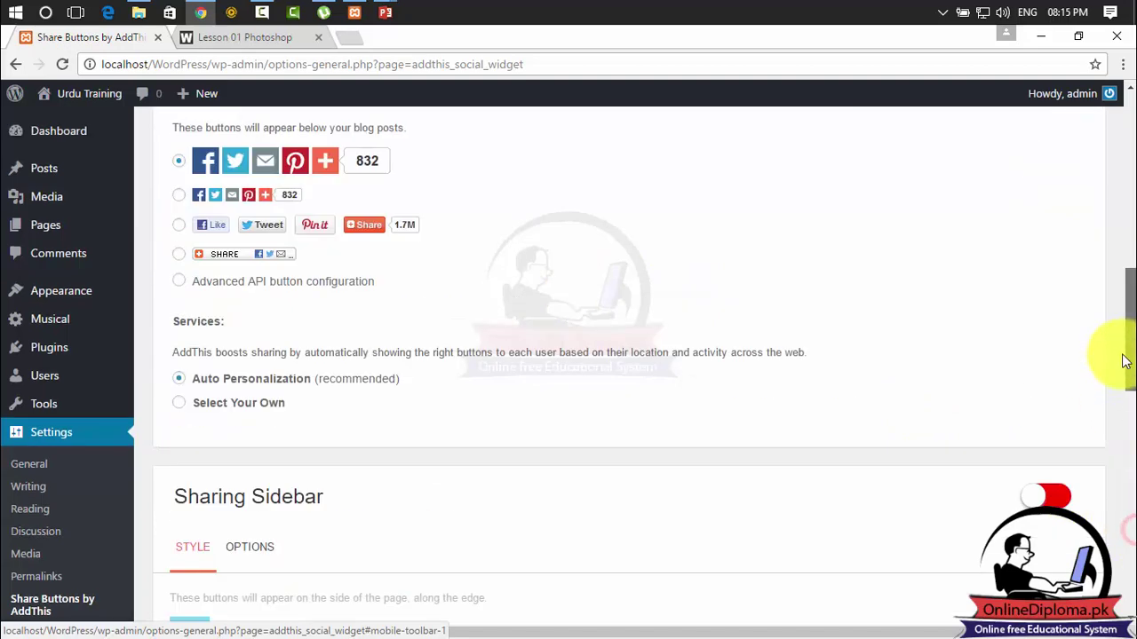
mouse_move(1124, 360)
left_mouse_down()
mouse_move(1109, 322)
mouse_move(1110, 368)
left_mouse_up()
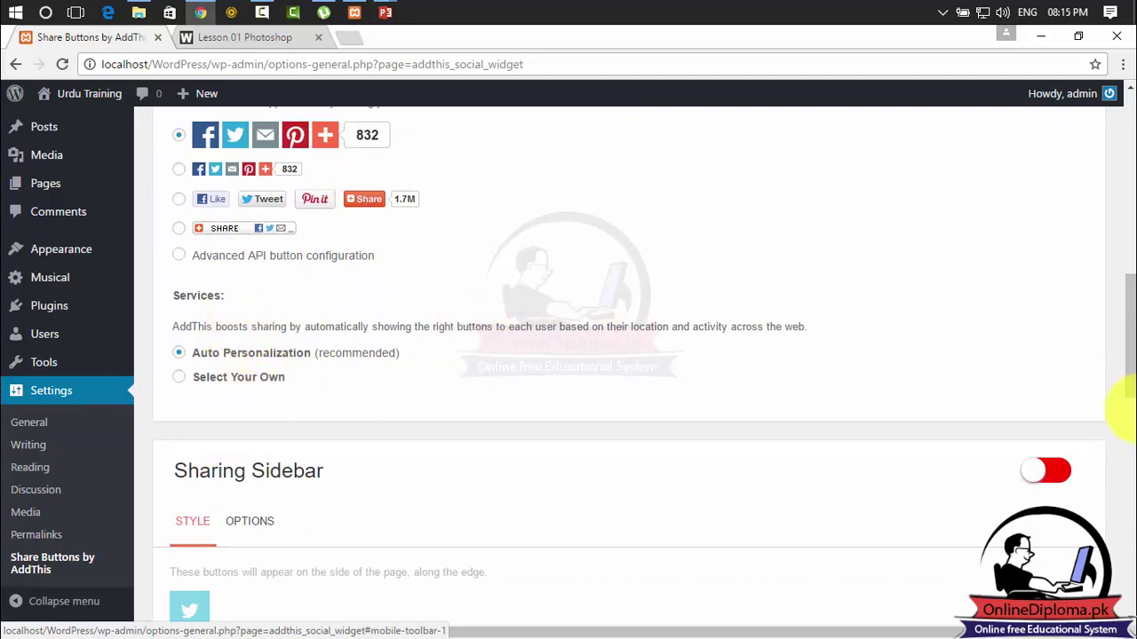
left_click_drag(1133, 373, 1119, 325)
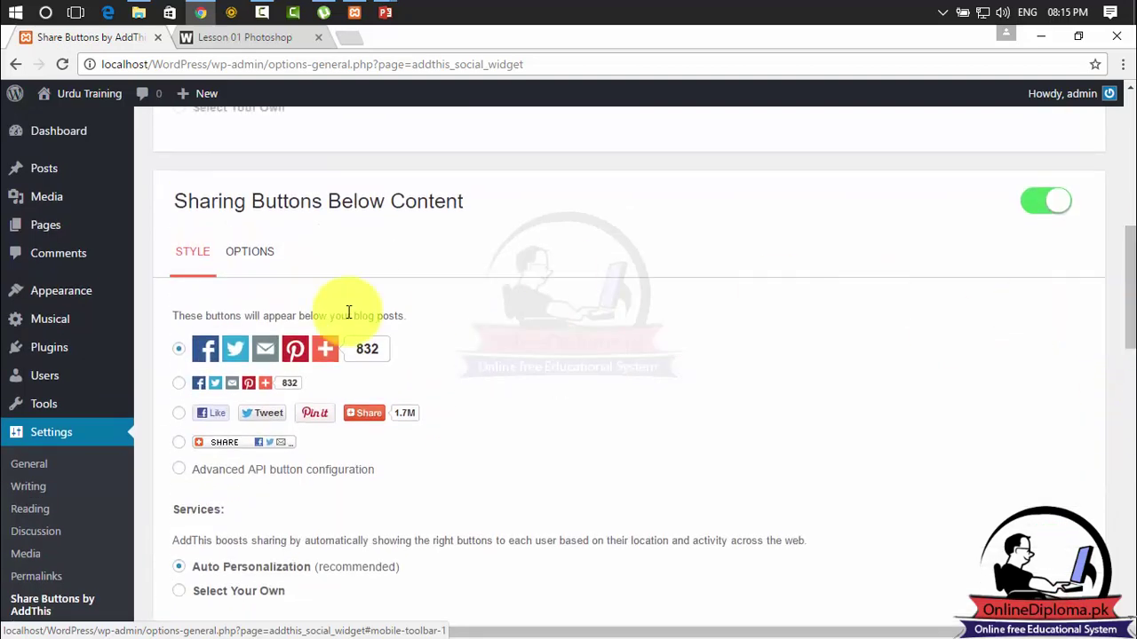
left_click(252, 250)
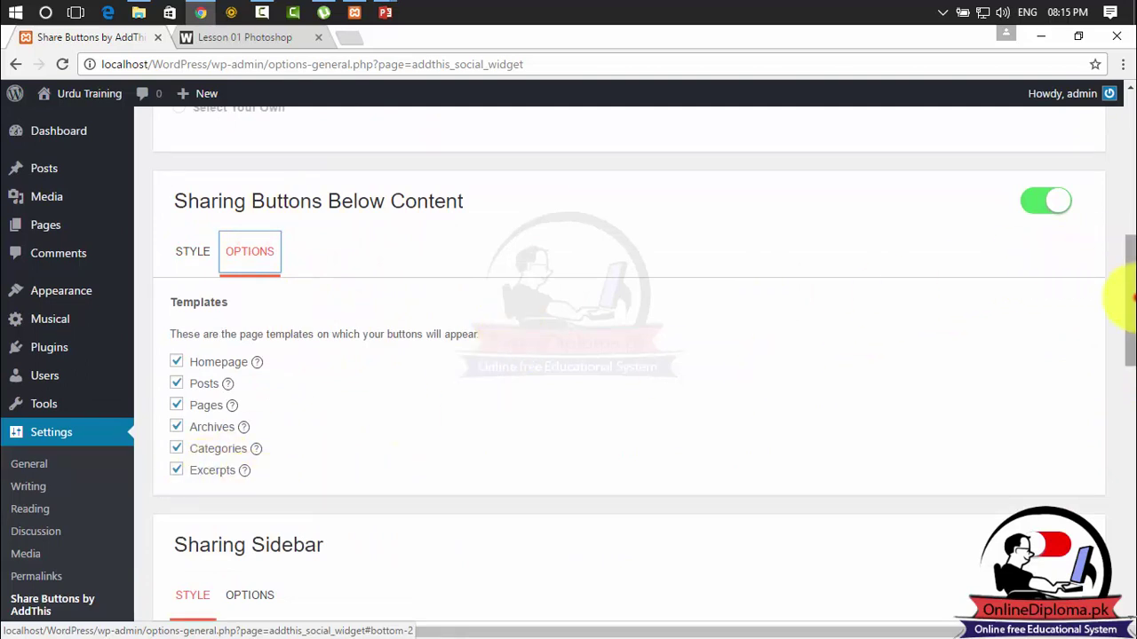
left_click_drag(1120, 287, 1133, 331)
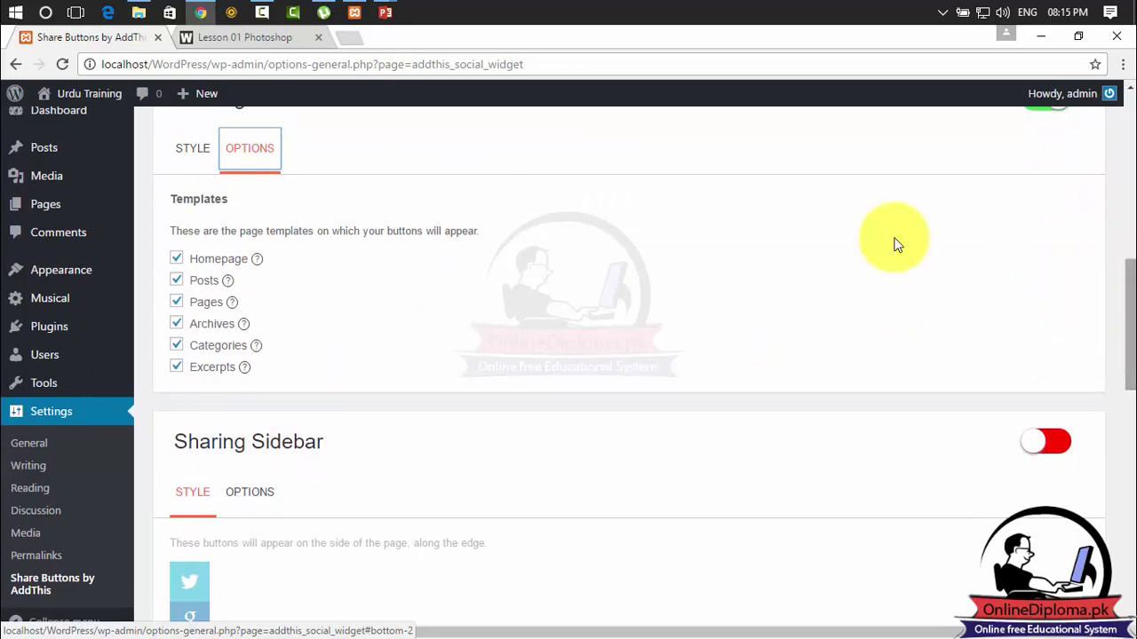
left_click(195, 151)
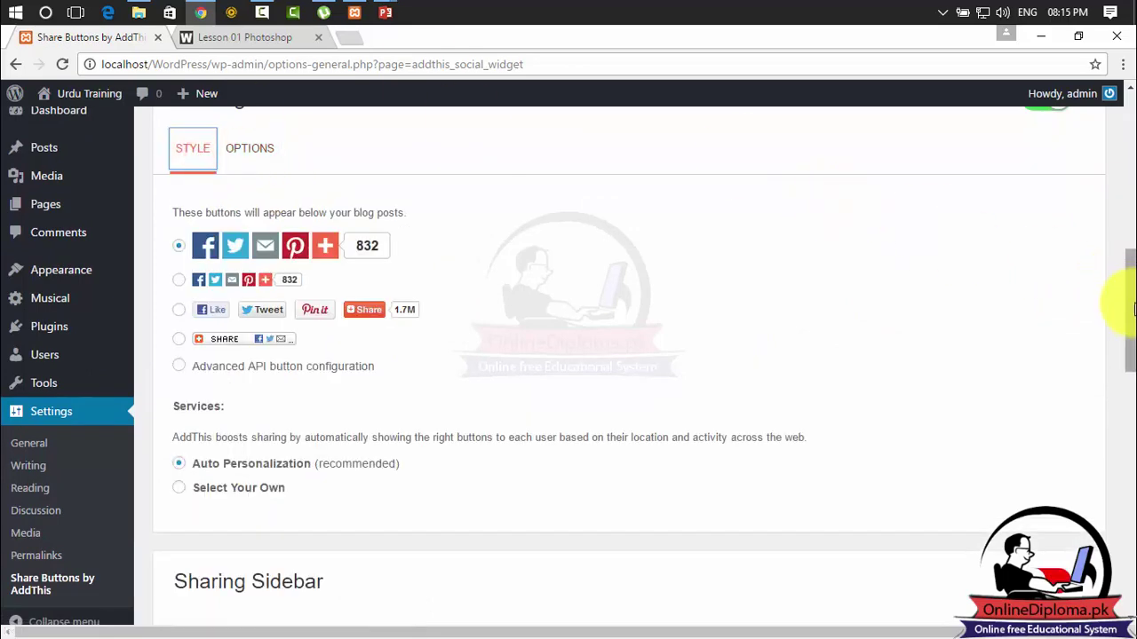
- Set the number of buttons in the Mobile Sharing Toolbar to 6 and save the settings
left_click_drag(1130, 299, 1129, 494)
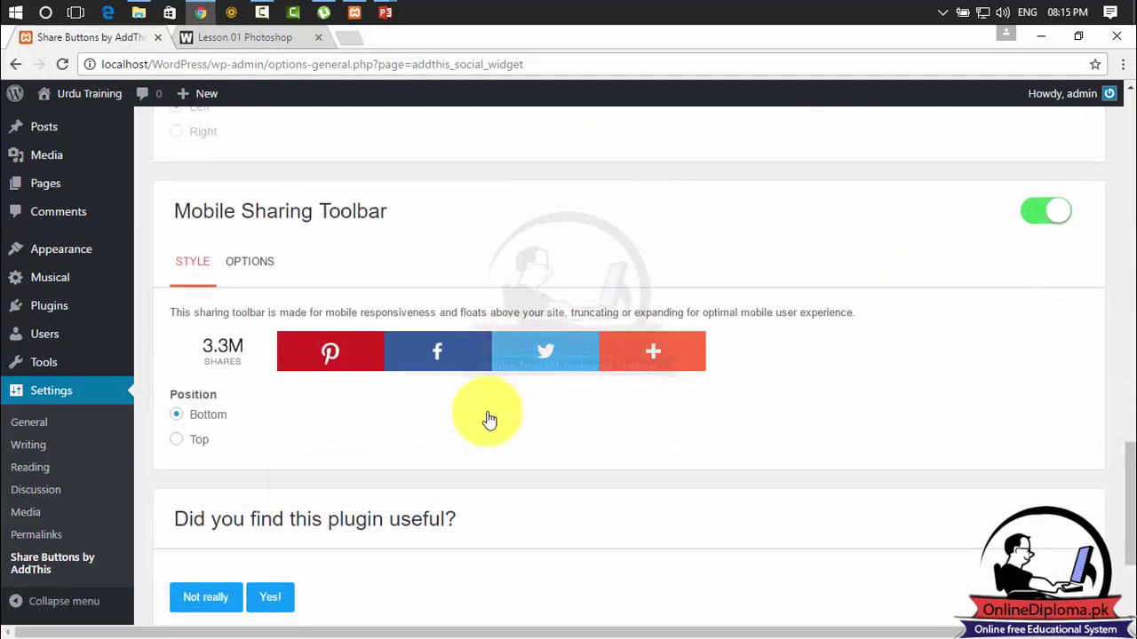
left_click(250, 258)
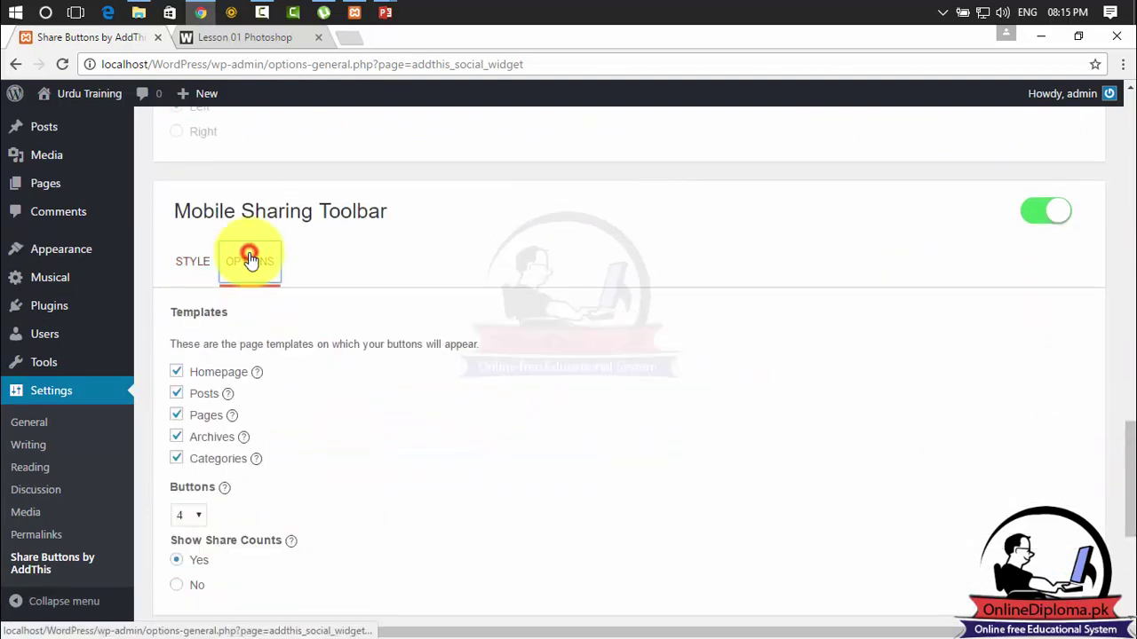
left_click(200, 513)
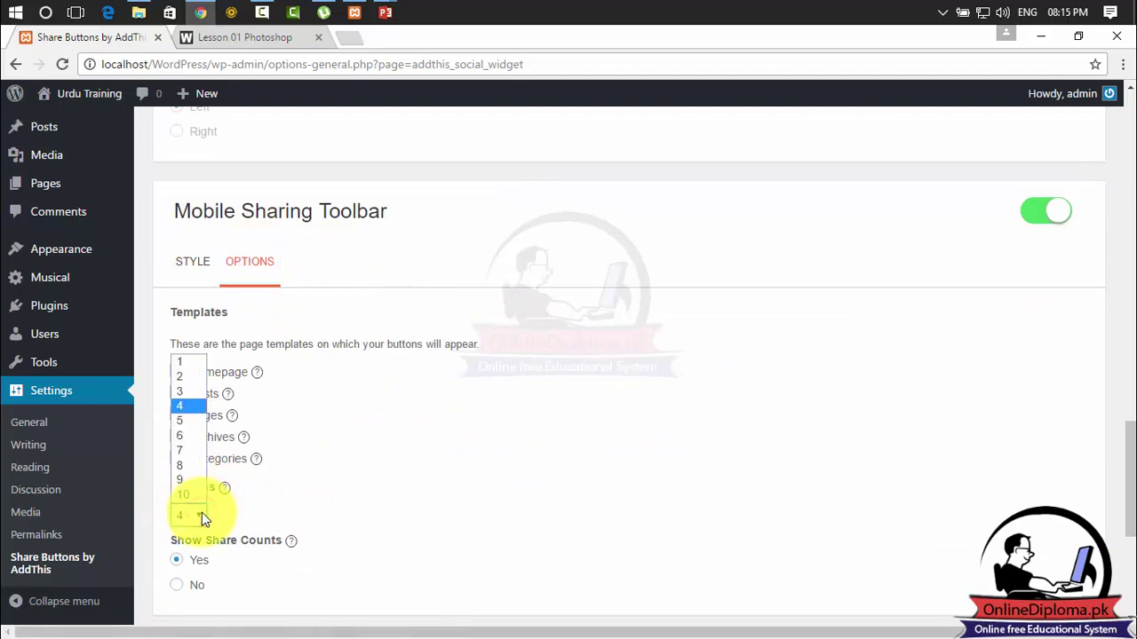
left_click(184, 440)
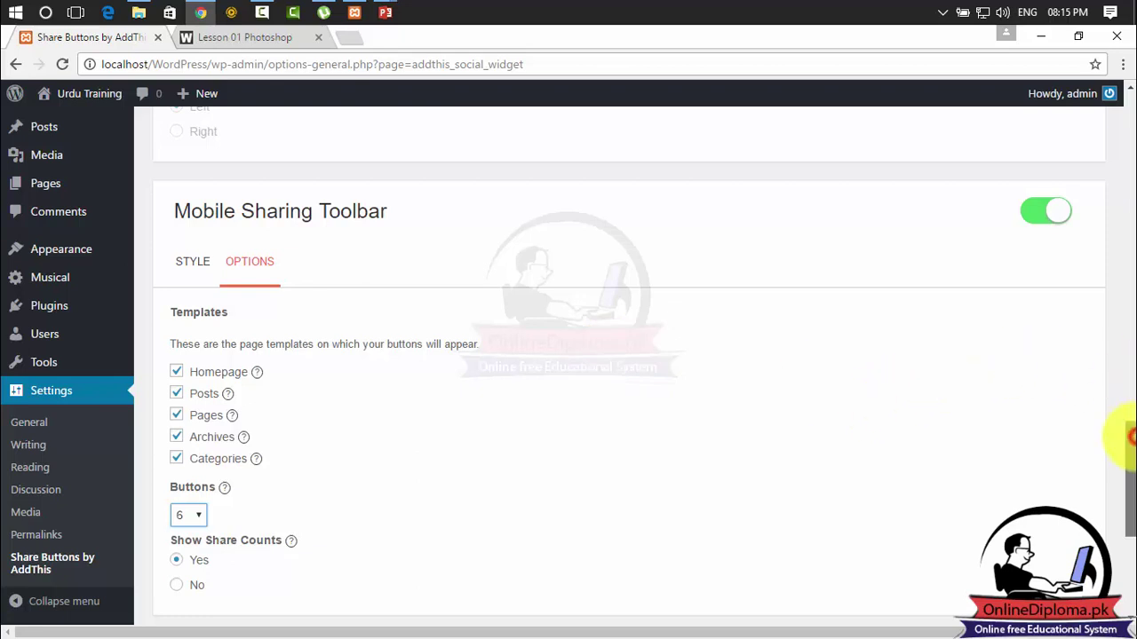
left_click_drag(1126, 433, 1120, 478)
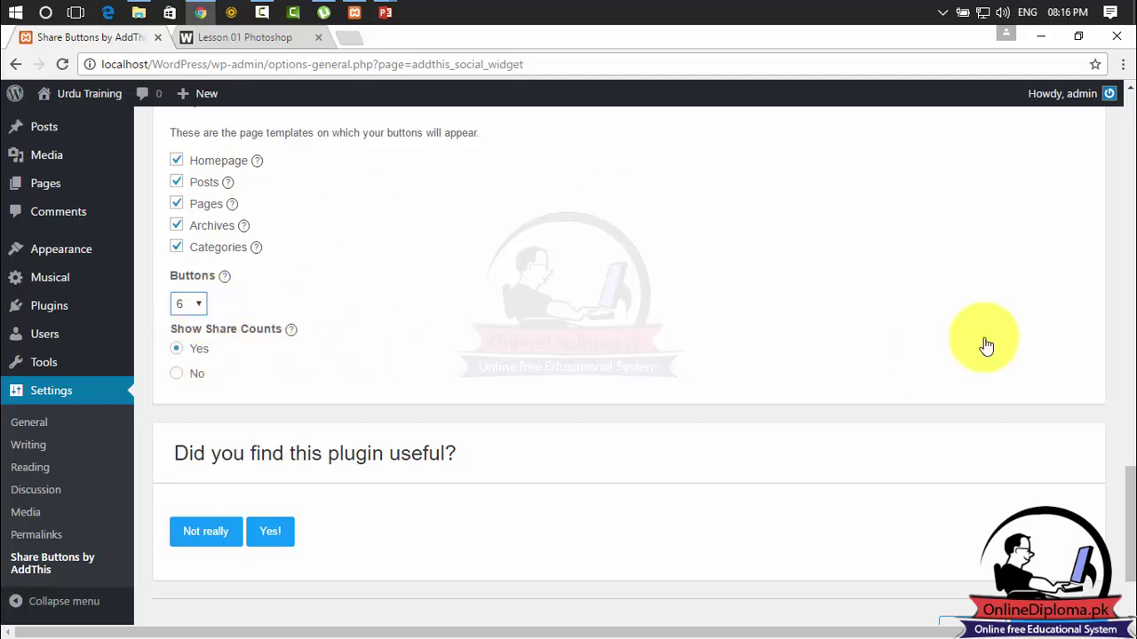
left_click_drag(1132, 471, 1127, 489)
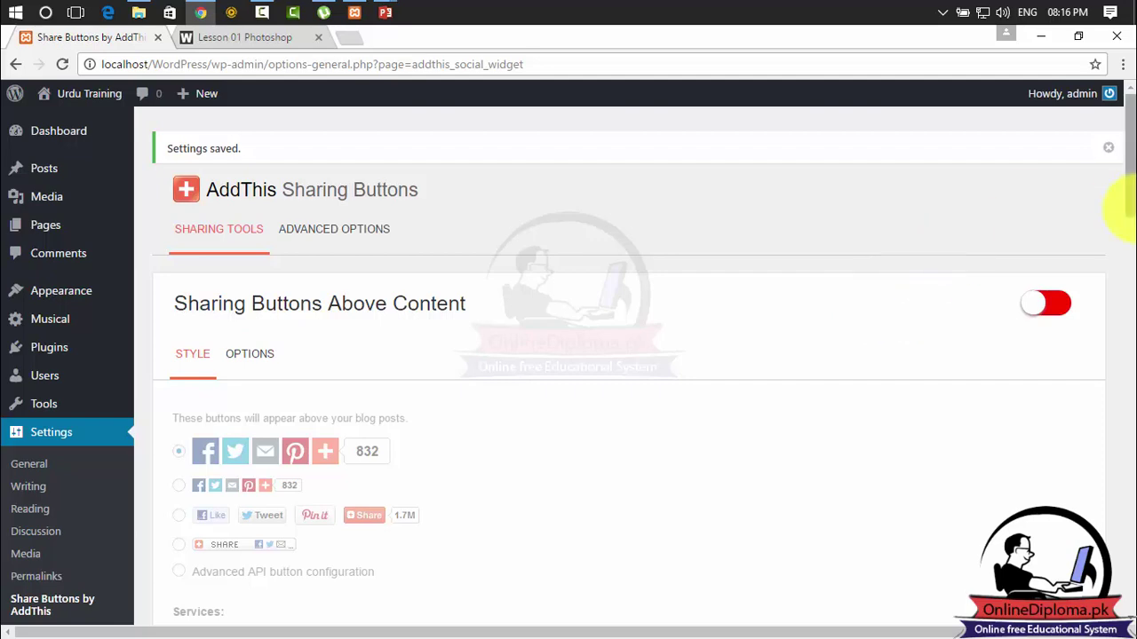
- Reload the Lesson 01 Photoshop post and examine how its share buttons appear below the content
left_click_drag(1131, 180, 1130, 497)
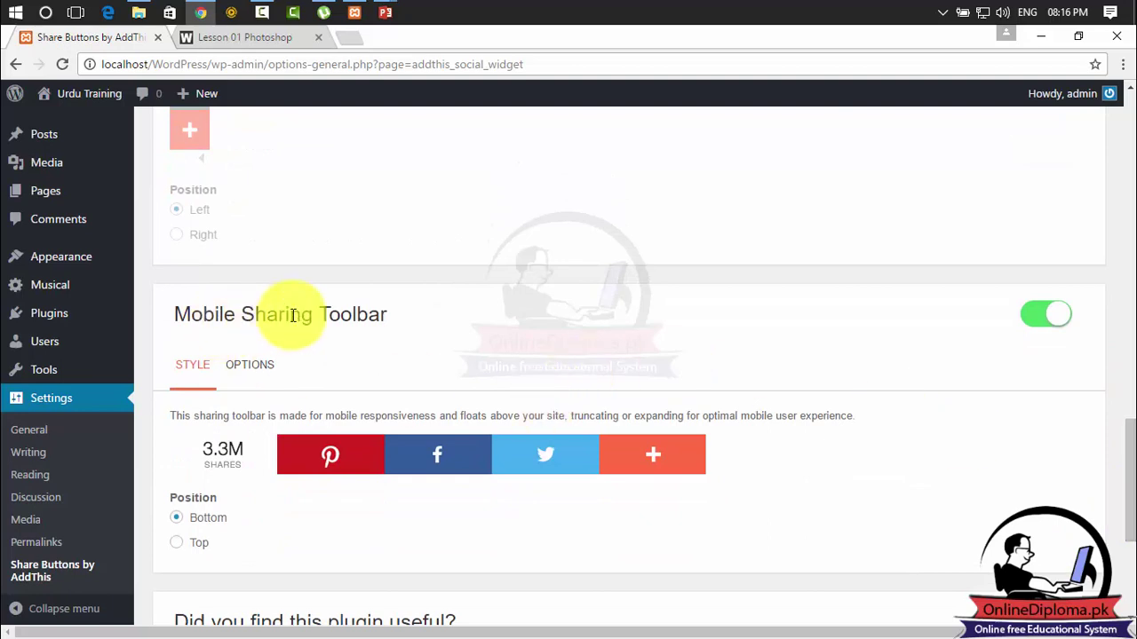
left_click(217, 40)
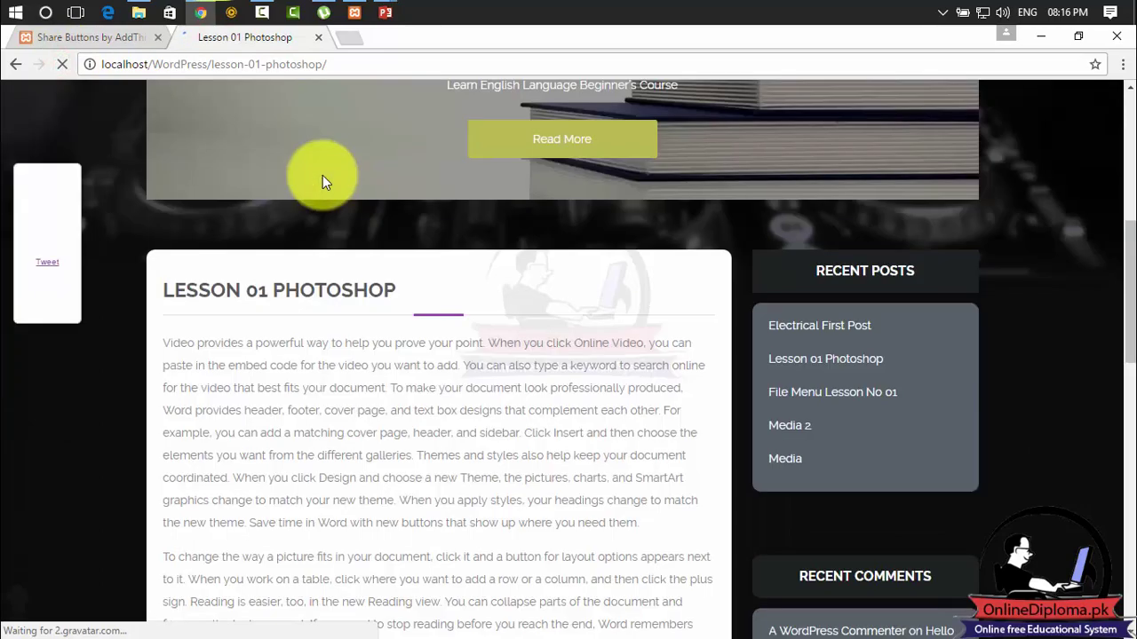
left_click_drag(1132, 229, 1133, 360)
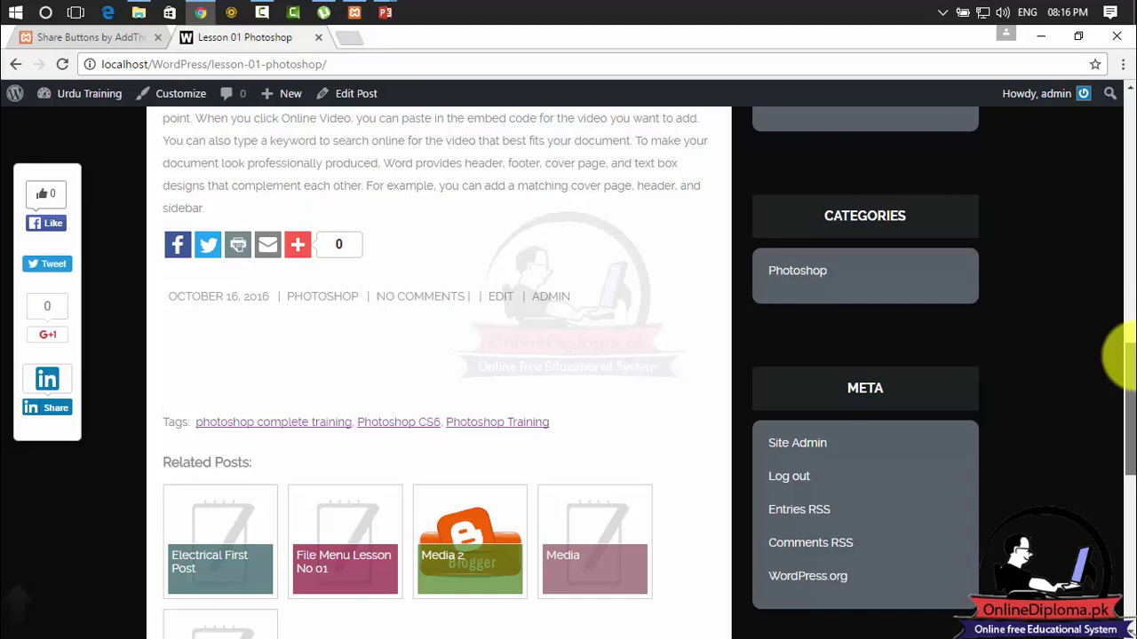
left_click_drag(1130, 360, 956, 216)
scroll(1071, 453, "down", 10)
scroll(1047, 357, "up", 6)
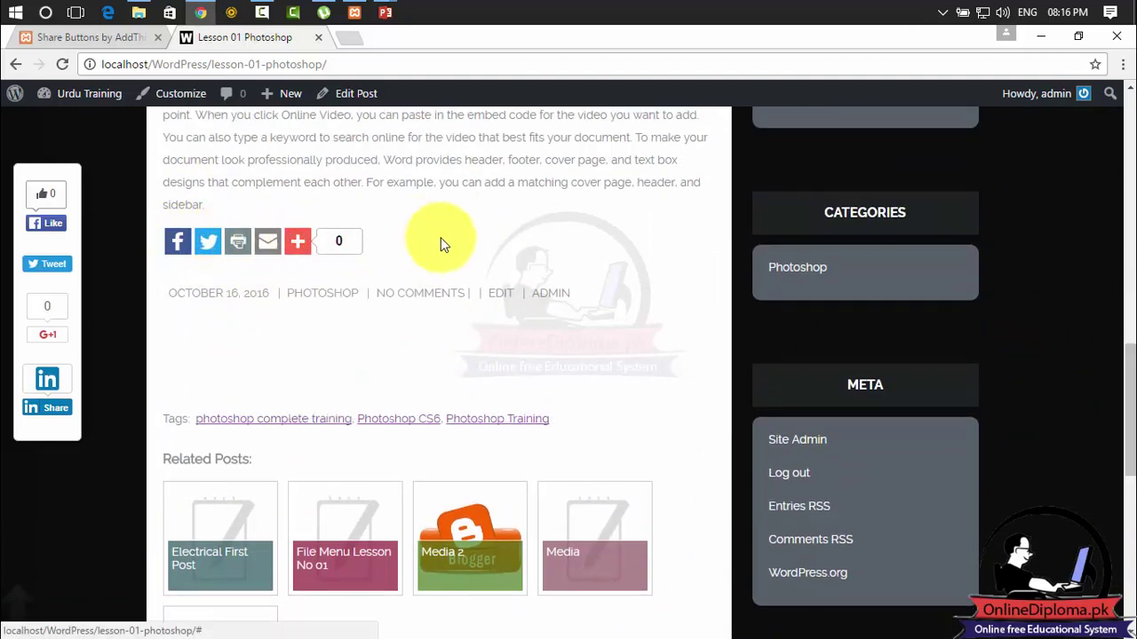
- Disable the Mobile Sharing Toolbar in the AddThis settings and look at the floating share box on the Lesson 01 Photoshop post
left_click(94, 41)
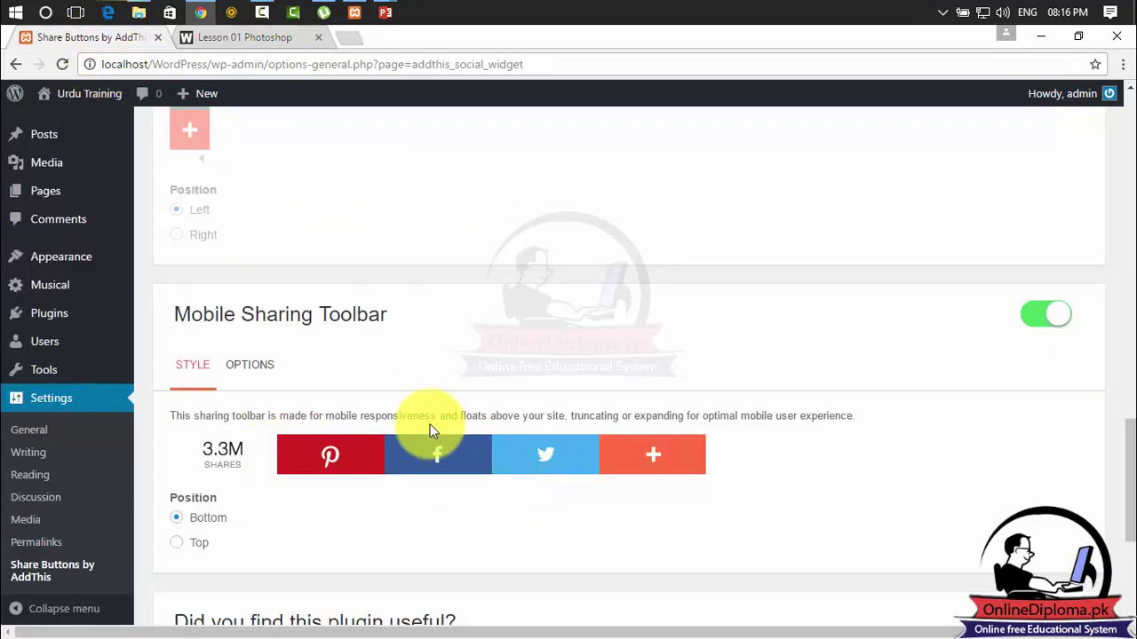
left_click(1030, 325)
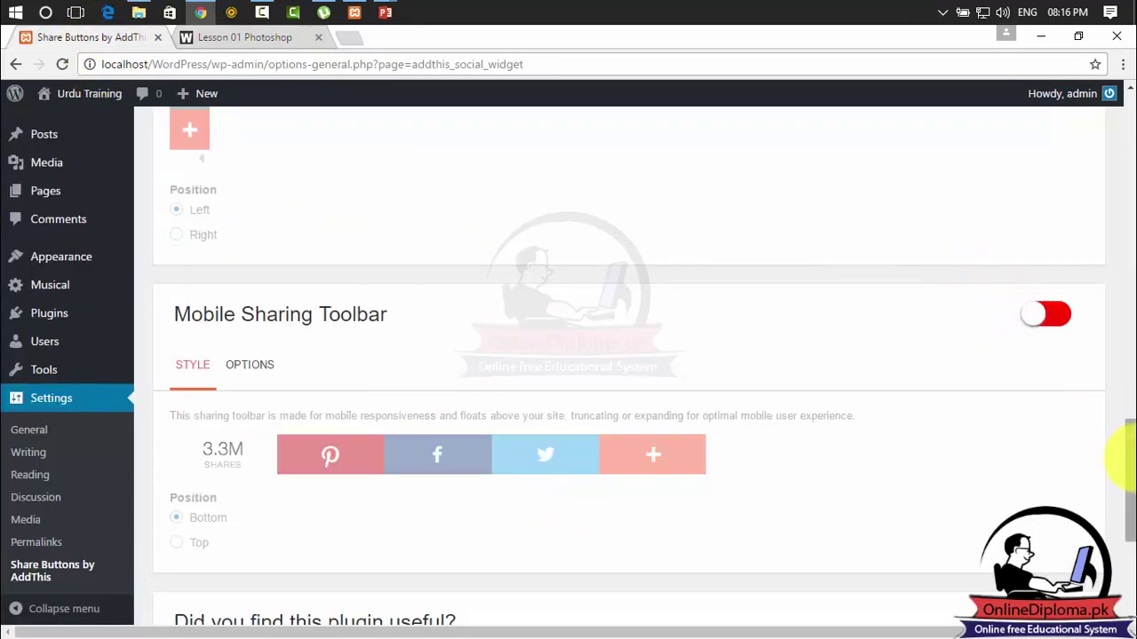
scroll(1132, 457, "down", 3)
scroll(1117, 426, "up", 5)
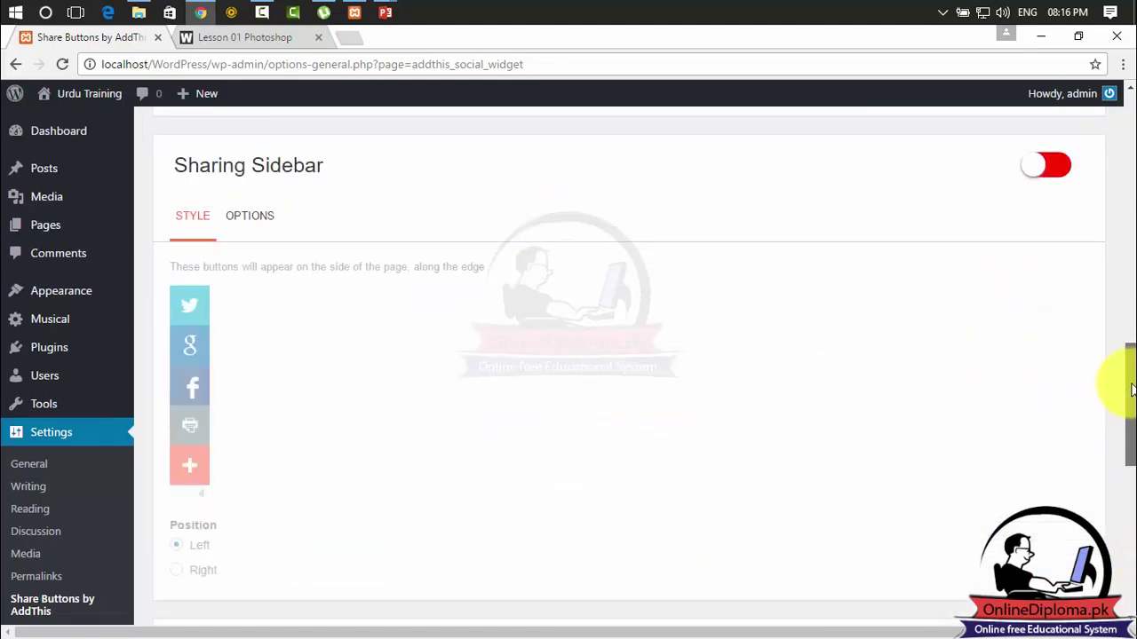
left_click(278, 36)
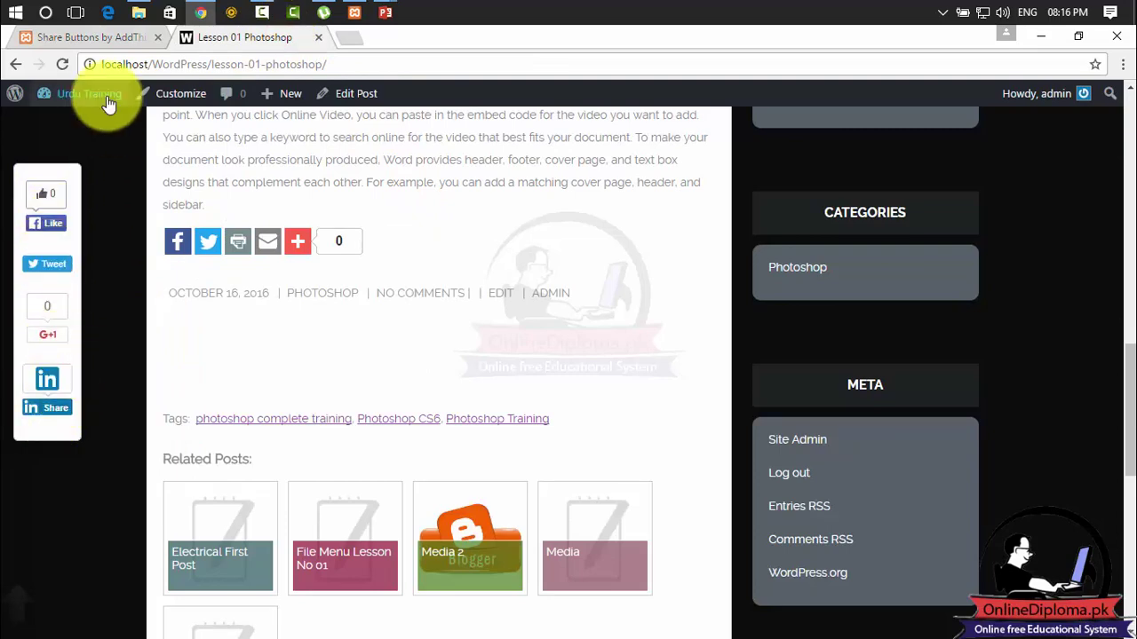
left_click(89, 37)
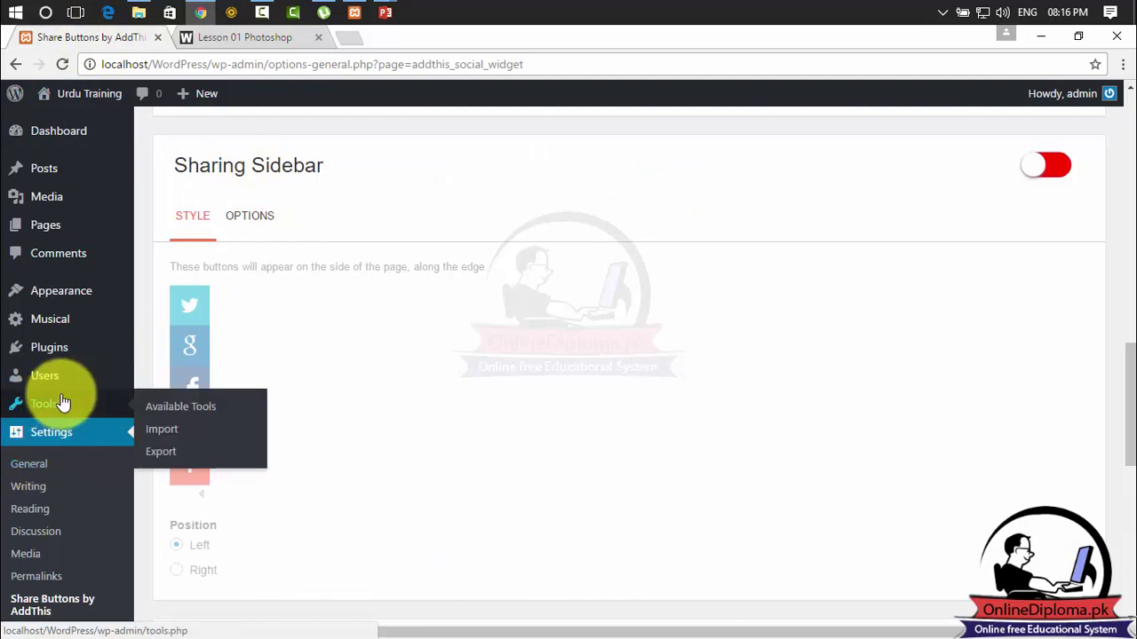
- Turn off the social box in the Musical theme's Social Buttons settings and save the change
mouse_move(58, 307)
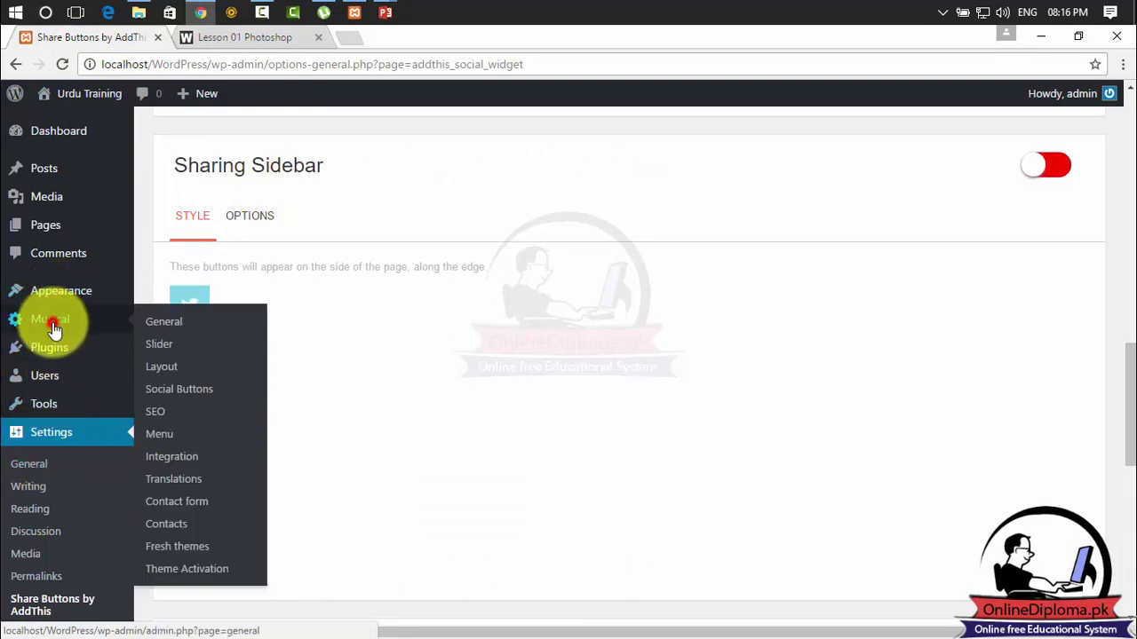
left_click(54, 329)
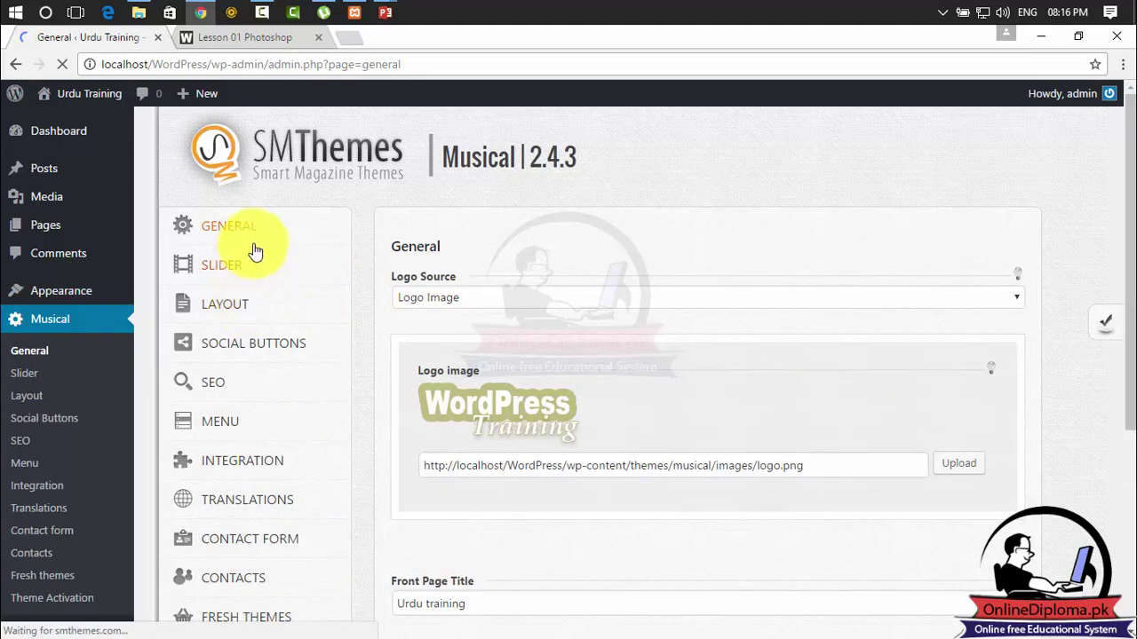
left_click(241, 311)
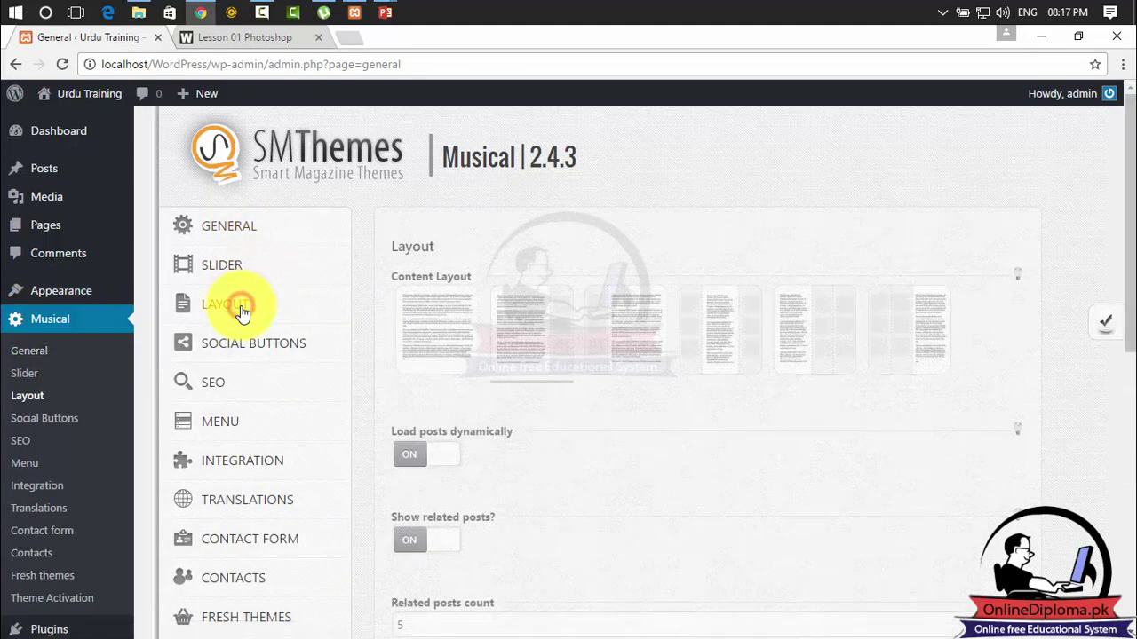
left_click(237, 345)
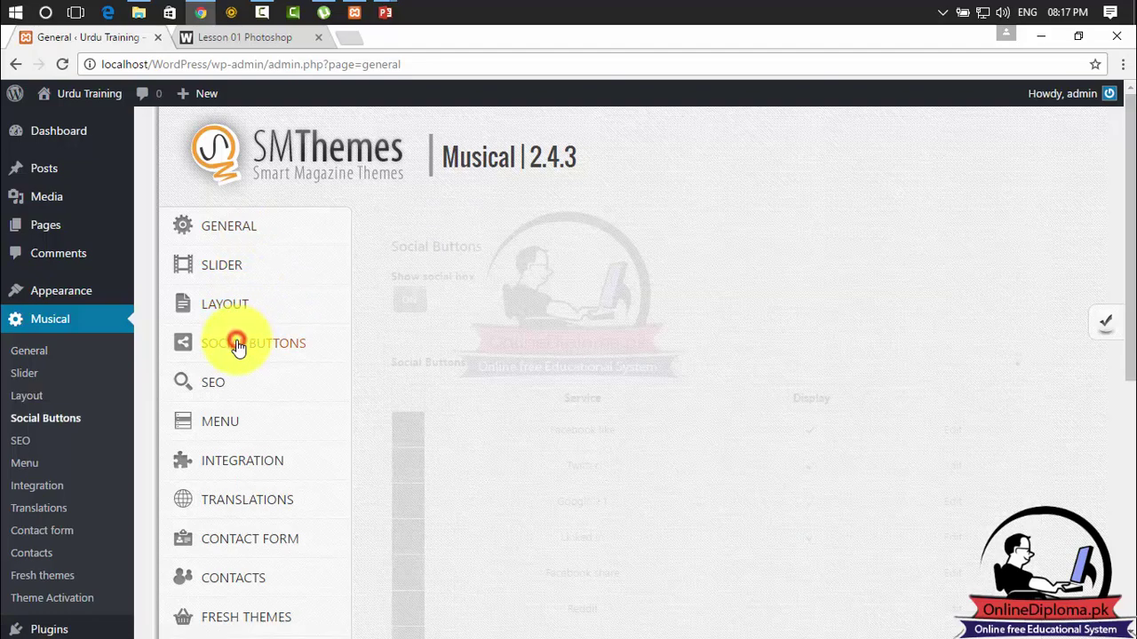
left_click(442, 304)
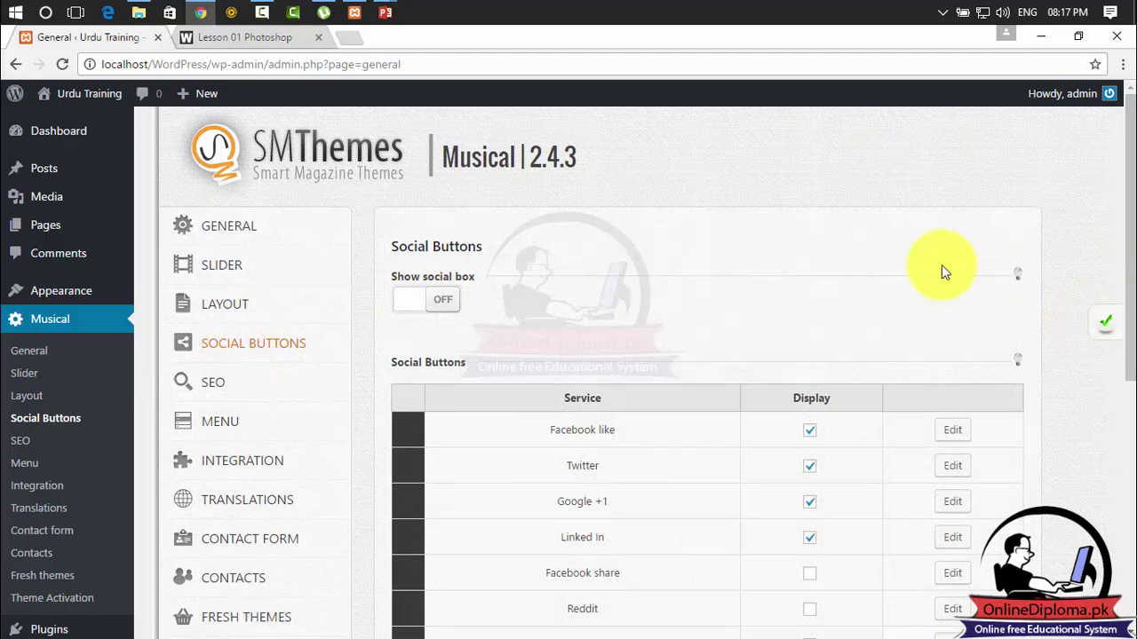
- Reload the Lesson 01 Photoshop post to check for the theme's floating social box, and return to the theme settings
left_click(201, 39)
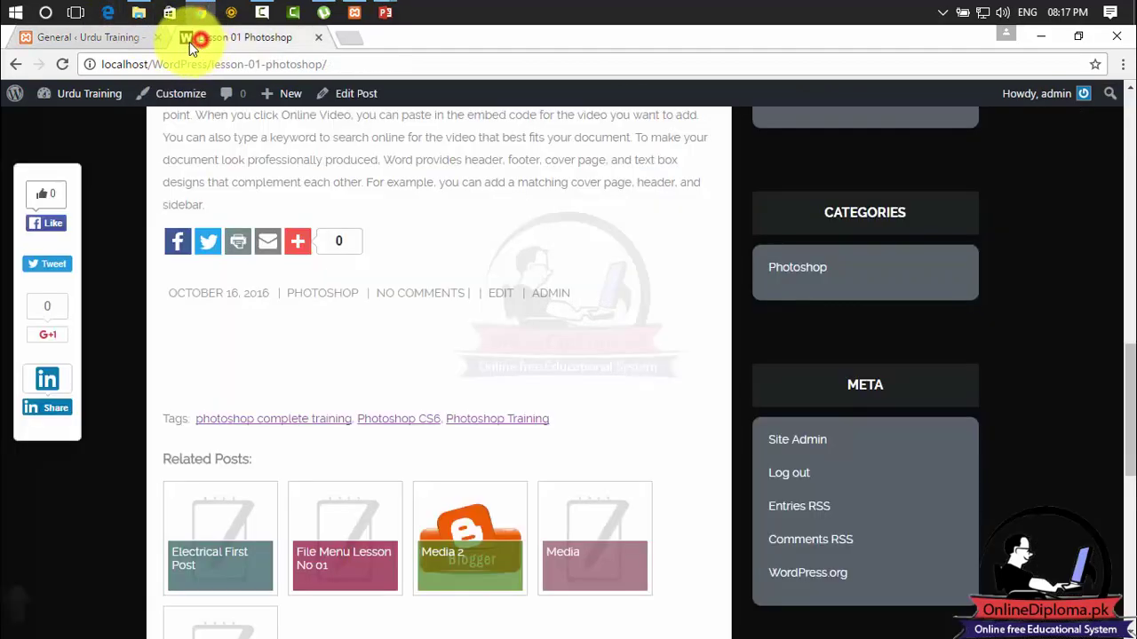
left_click(53, 68)
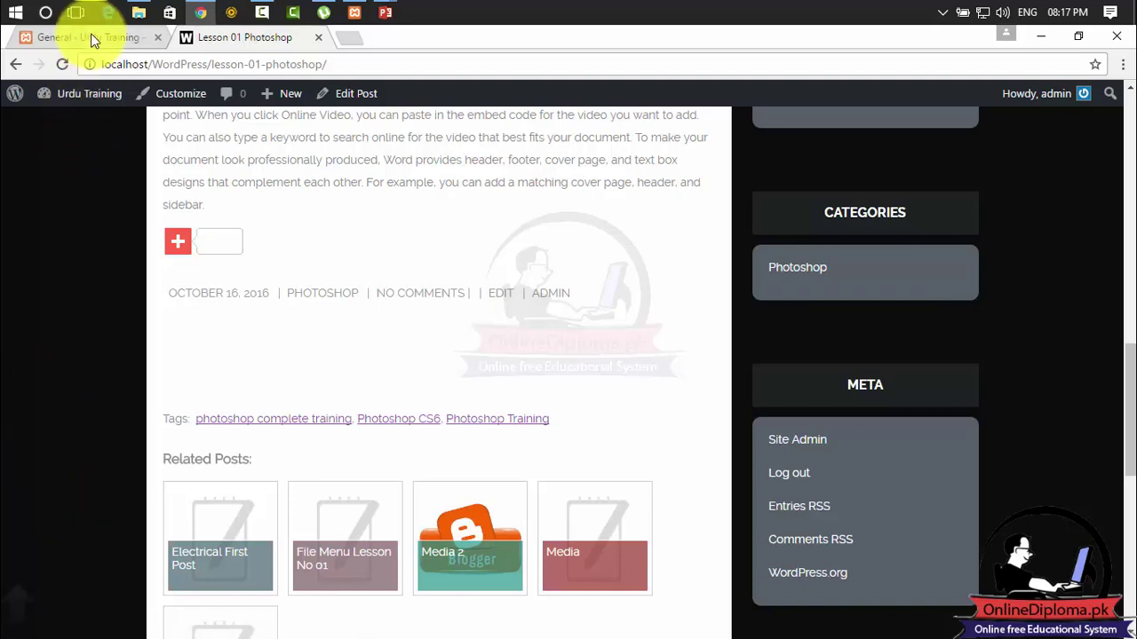
left_click(91, 38)
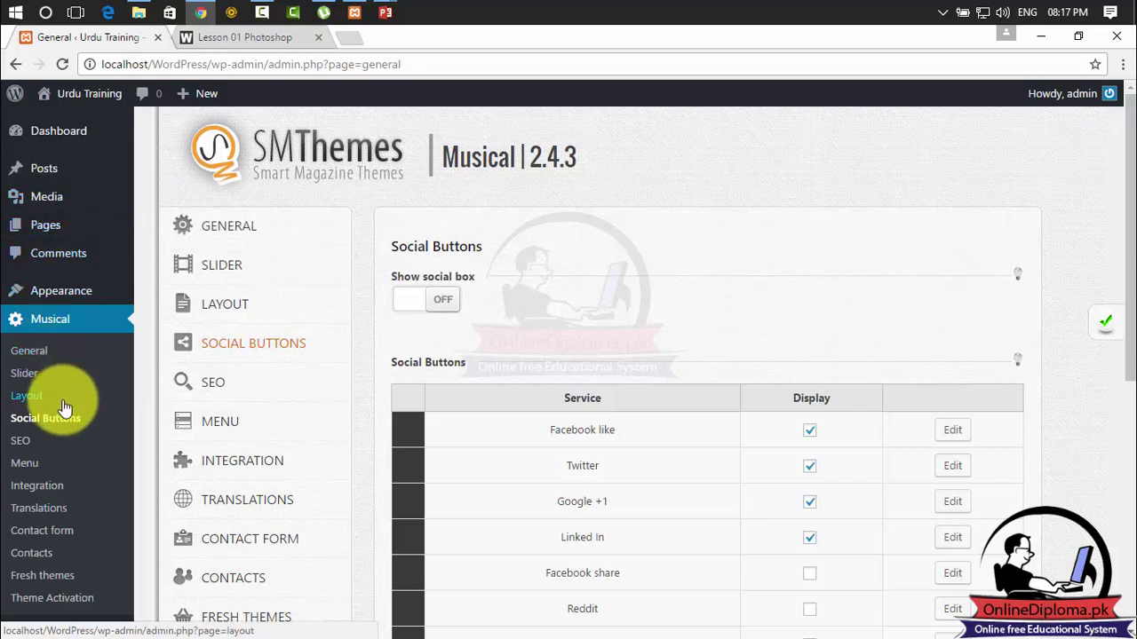
- Open the settings of the Share Buttons by AddThis plugin and enable the Sharing Sidebar
left_click_drag(1128, 258, 1125, 318)
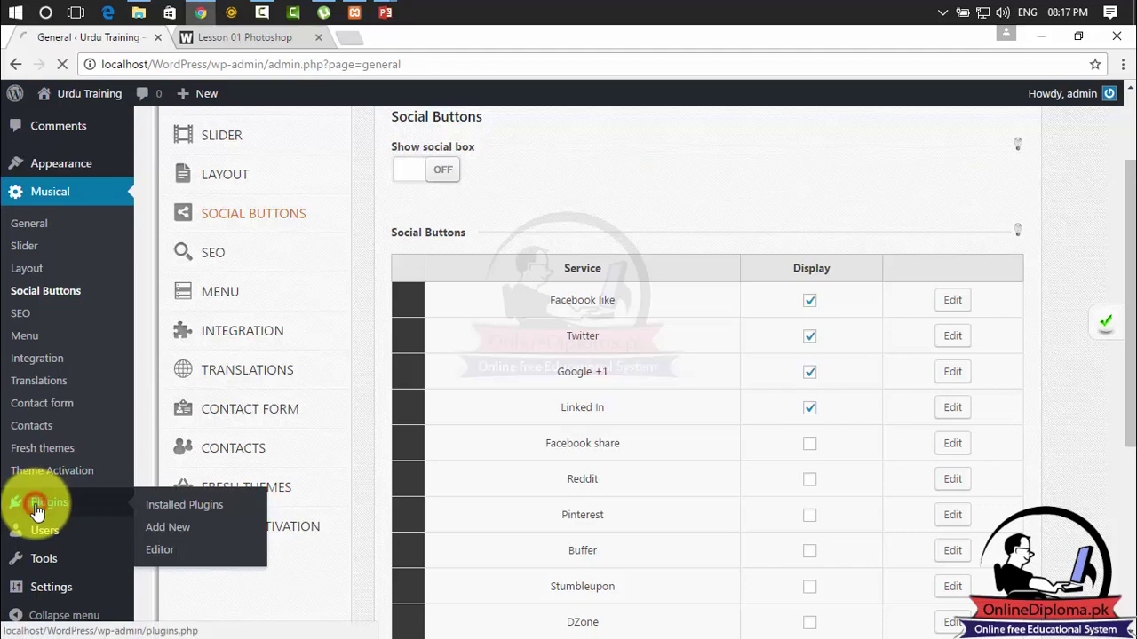
left_click(35, 503)
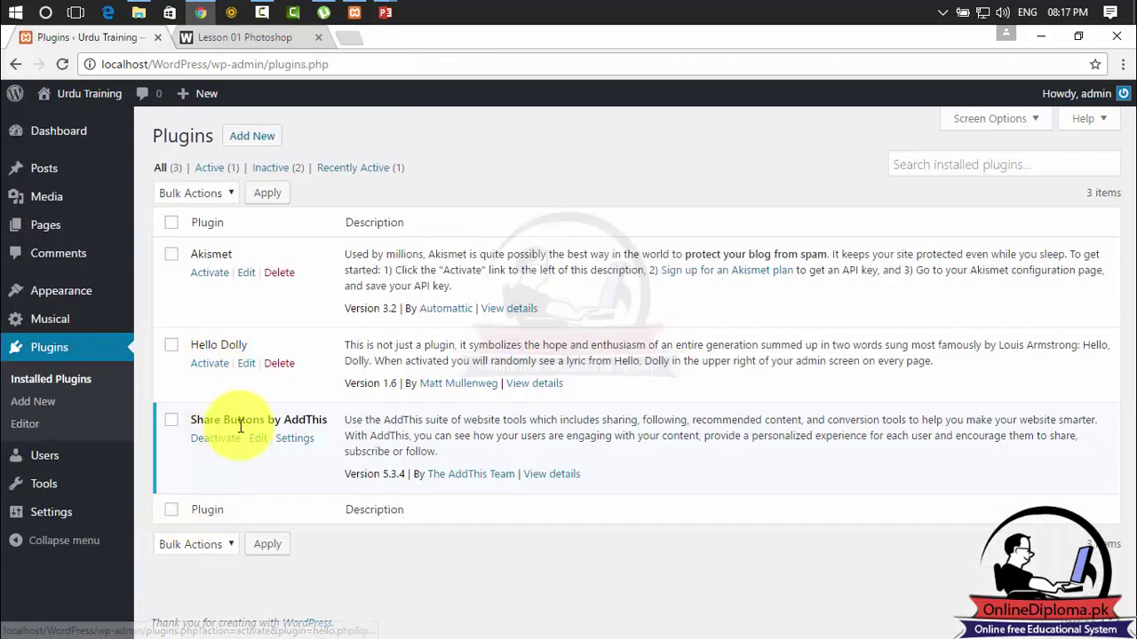
left_click(304, 441)
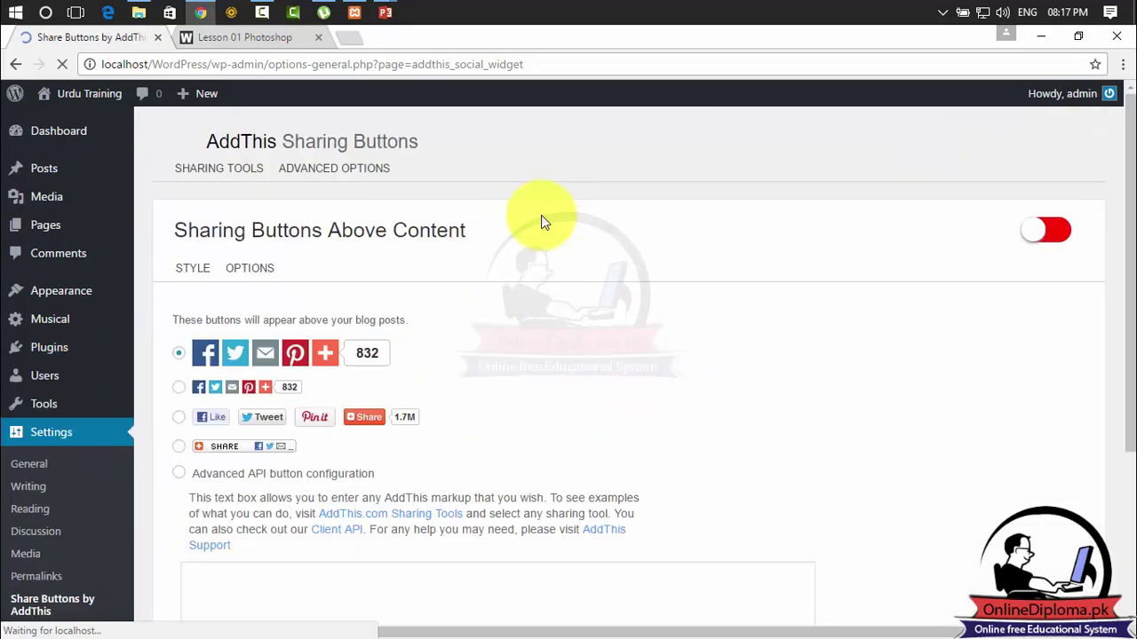
left_click_drag(1133, 127, 1130, 351)
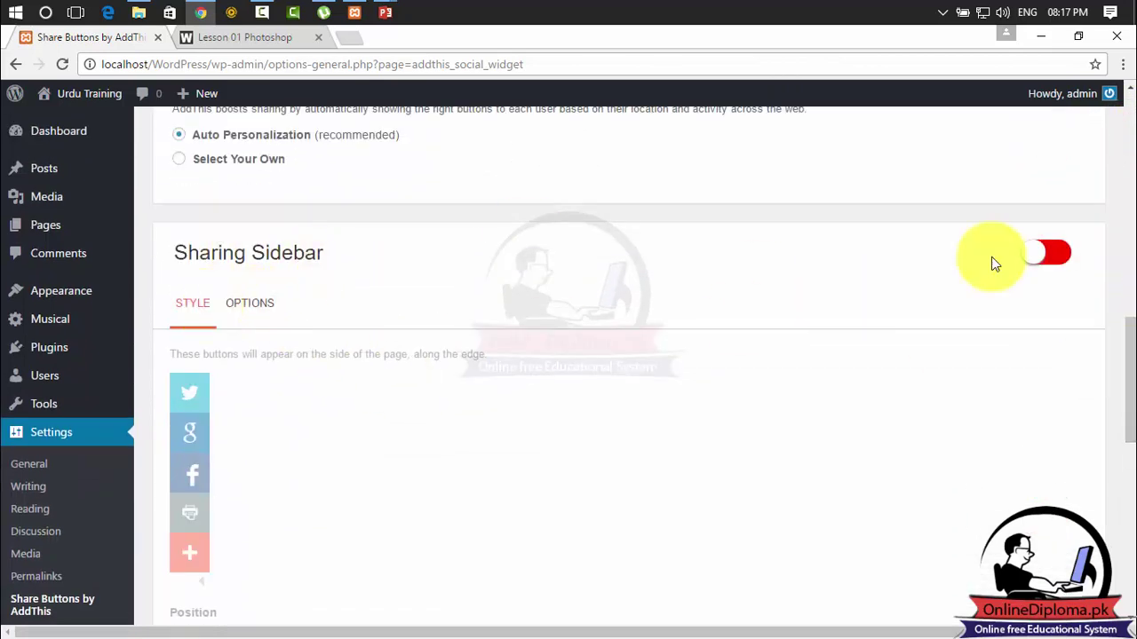
left_click(1062, 255)
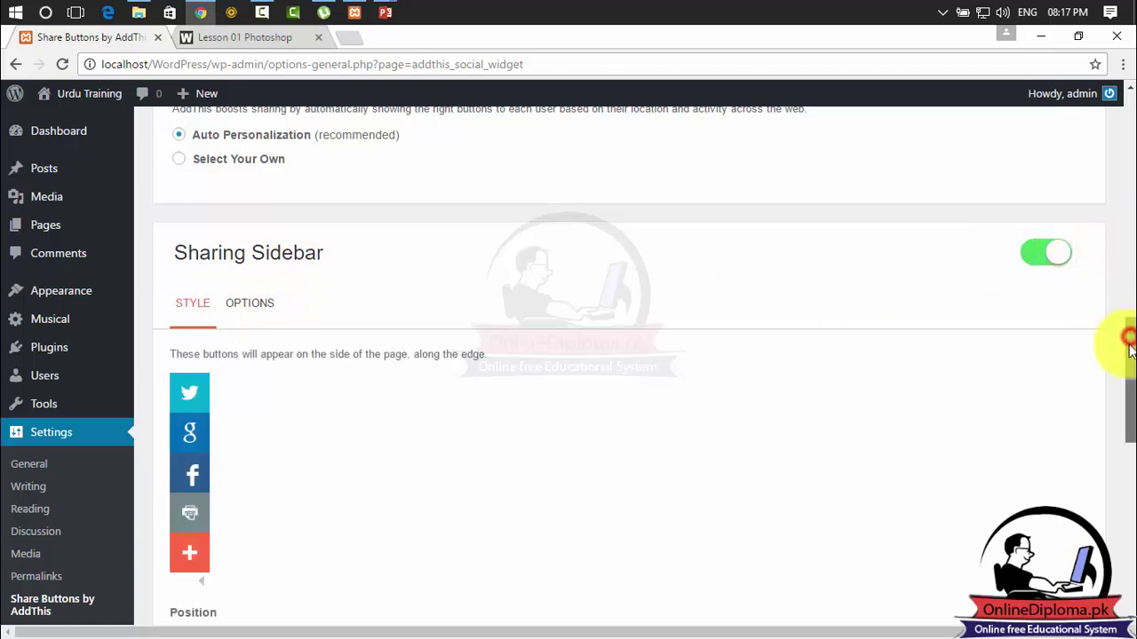
- Try the Right position for the Sharing Sidebar, set it back to Left, and save the AddThis settings
left_click_drag(1130, 348, 1130, 377)
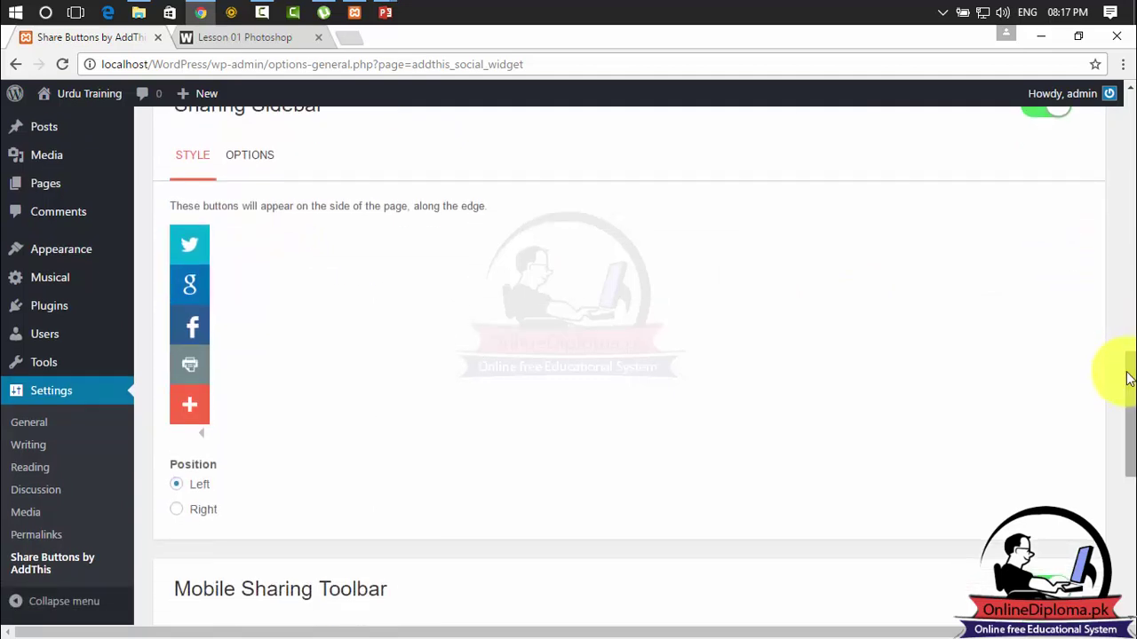
left_click(179, 513)
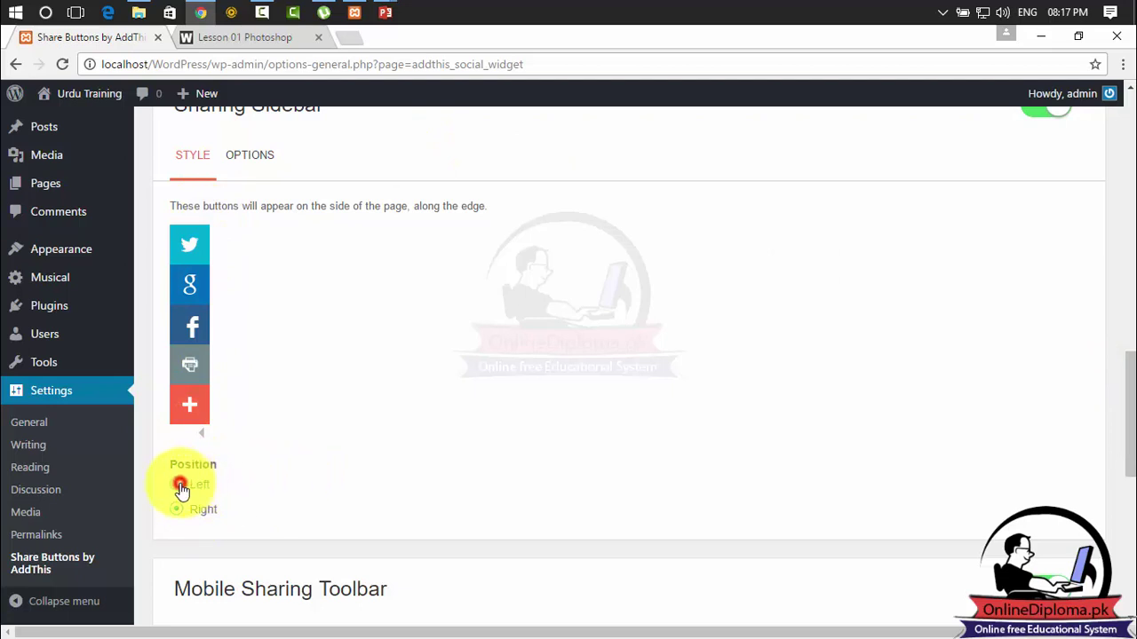
left_click(178, 485)
left_click_drag(1129, 391, 1127, 551)
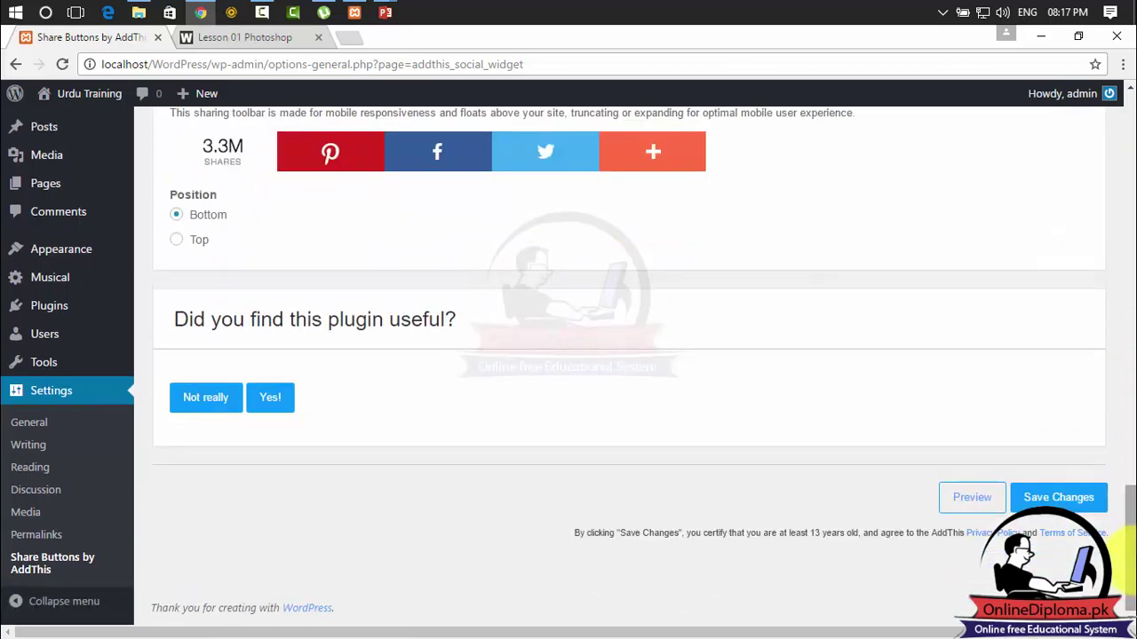
left_click(1073, 496)
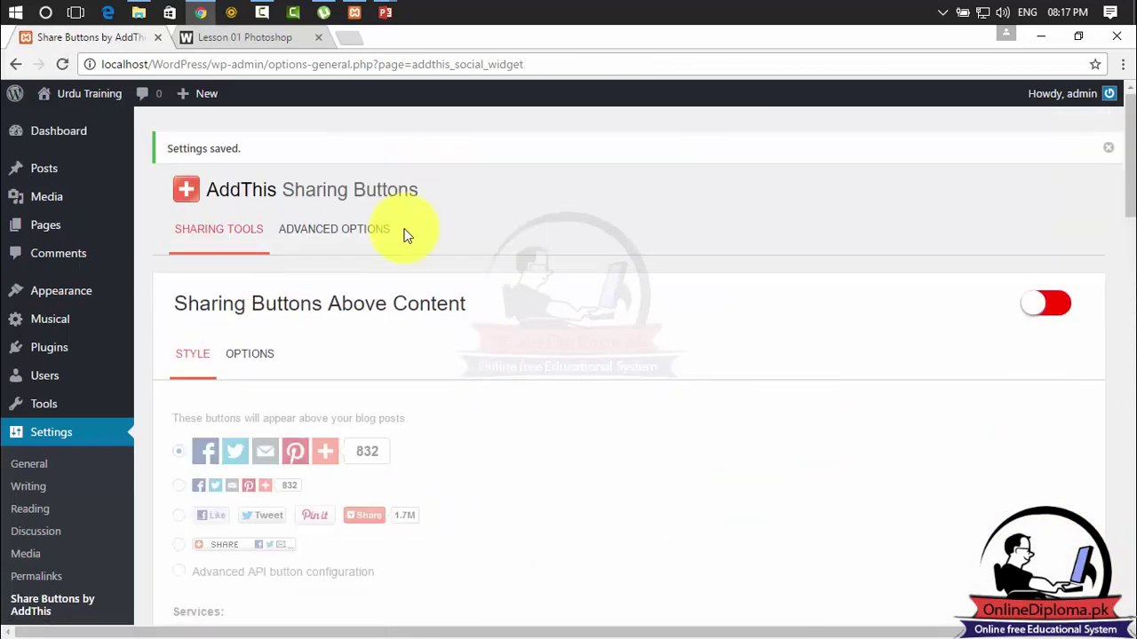
- View the sharing sidebar on the Lesson 01 Photoshop post and expand its full list of additional share services
left_click(265, 37)
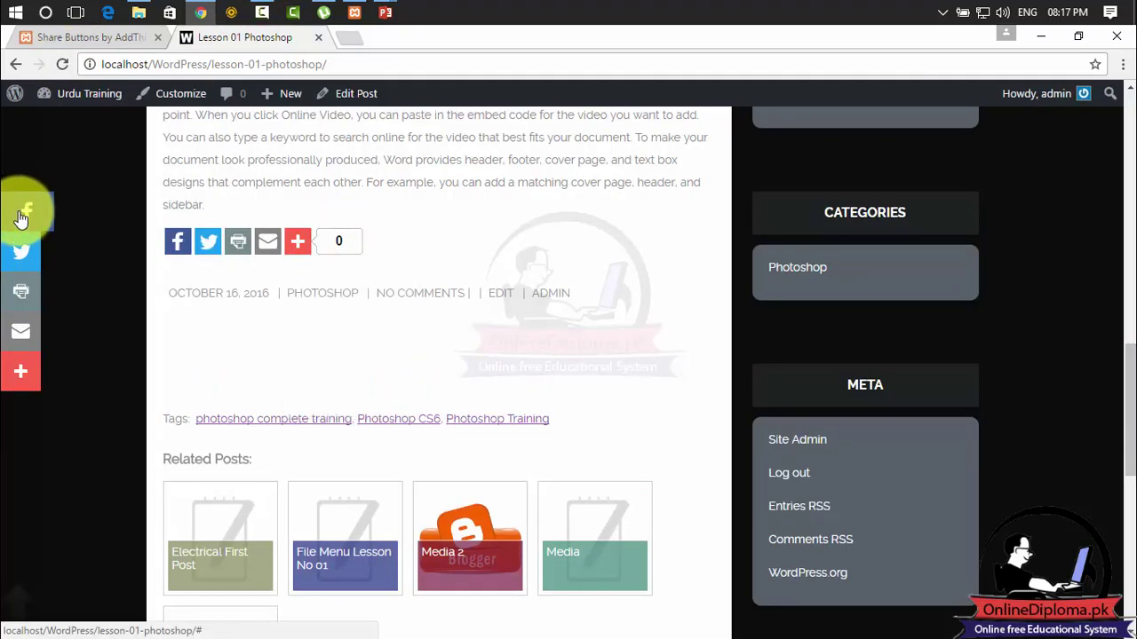
left_click(21, 375)
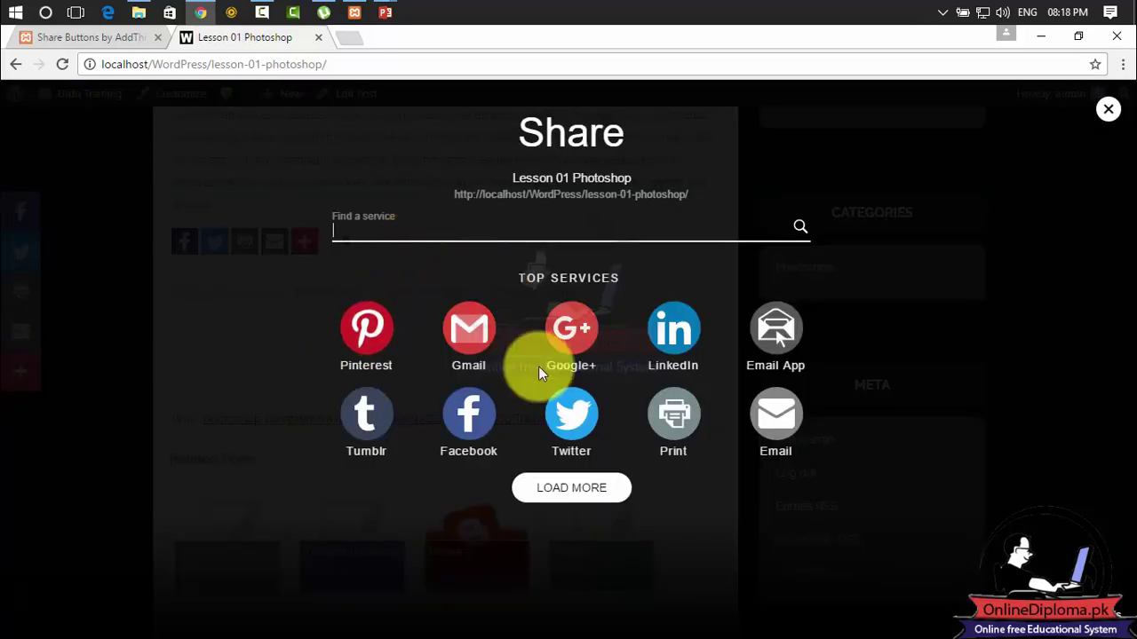
left_click(564, 500)
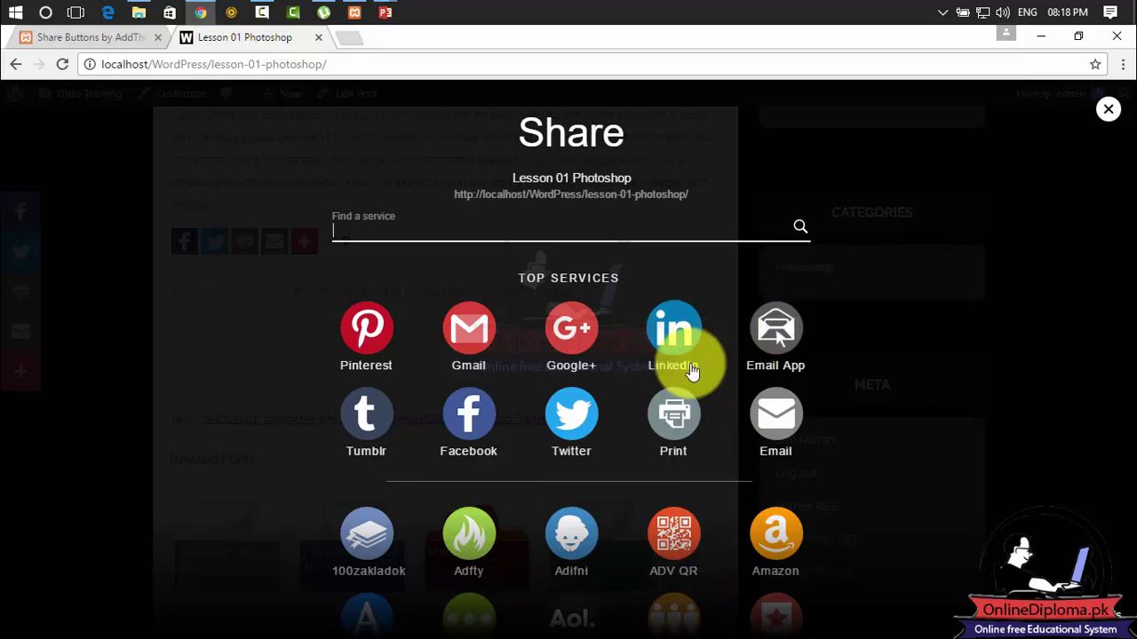
- Search the share services for "wha" and "lin", clearing the search after each term
left_click(511, 233)
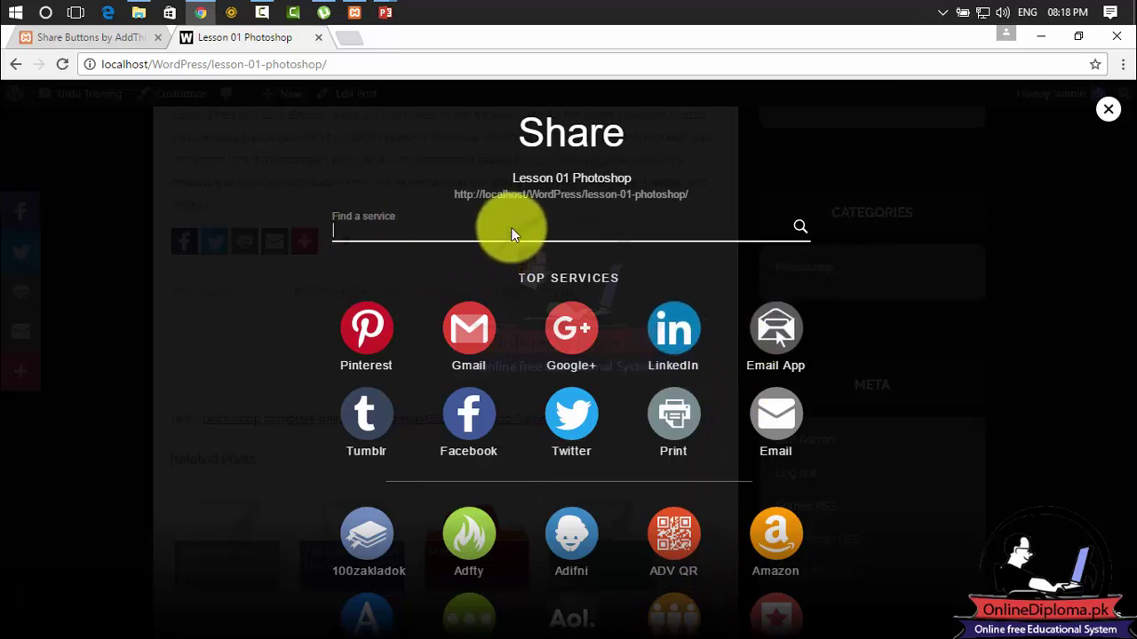
type("wha")
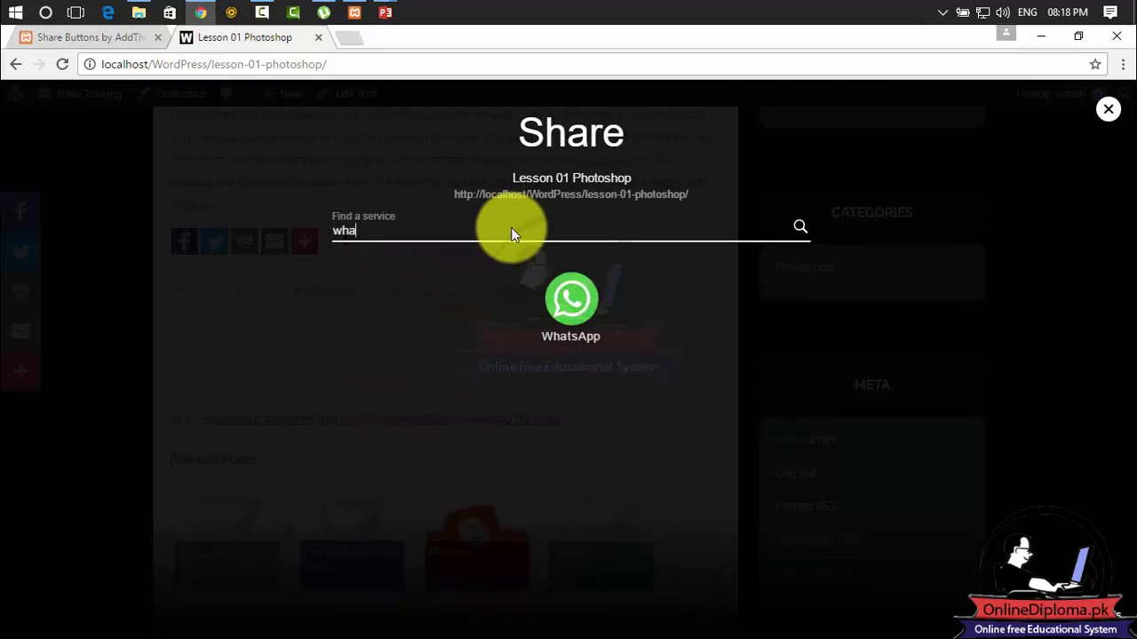
key("BackSpace")
key("BackSpace")
key("BackSpace")
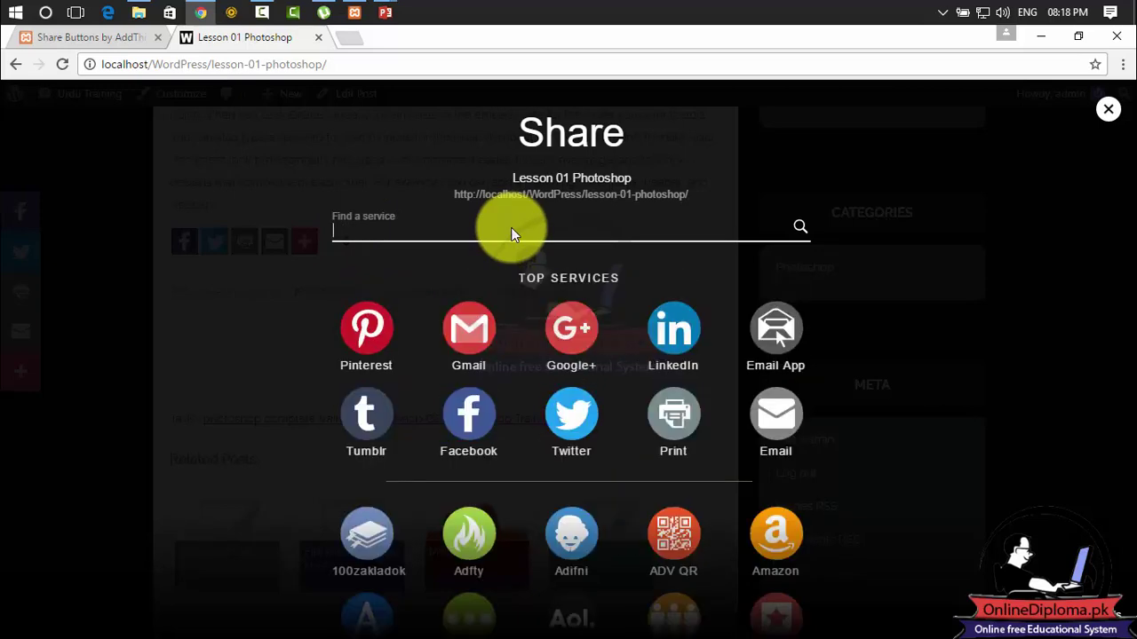
type("lik")
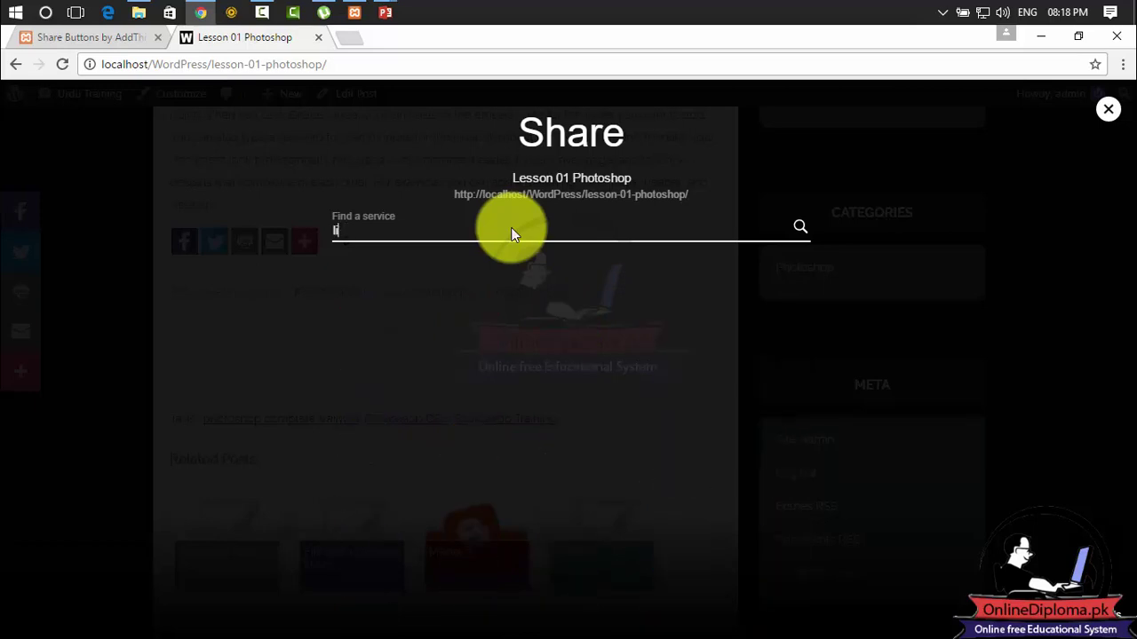
type("n")
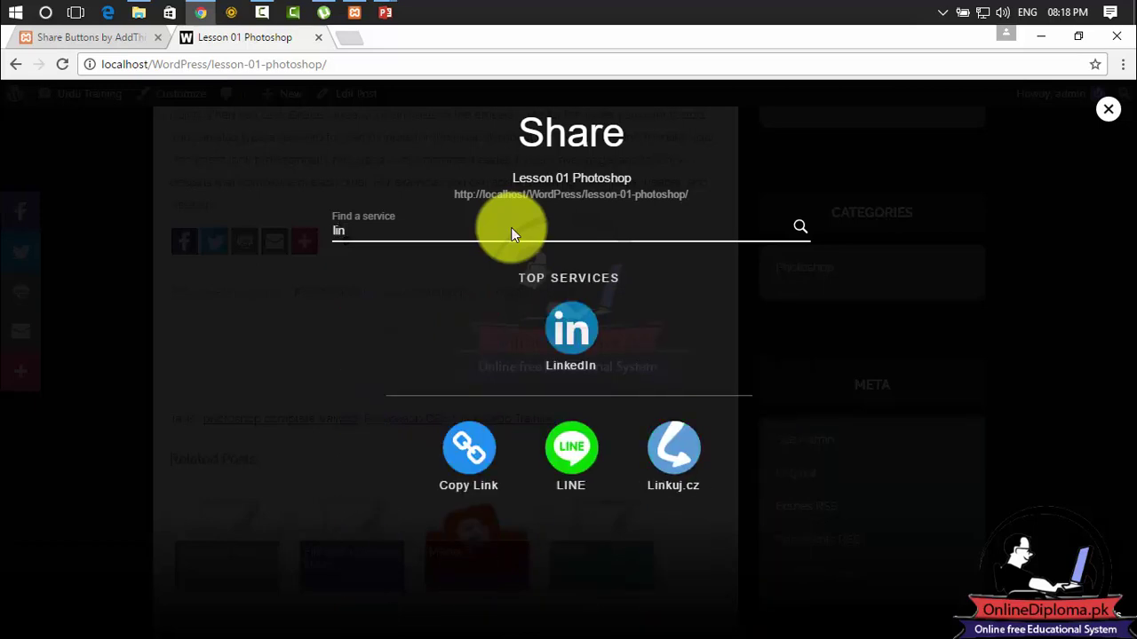
key("BackSpace")
key("BackSpace")
key("BackSpace")
- Search the share services for "imo" and "face", clear the search, and close the Share overlay
type("imo")
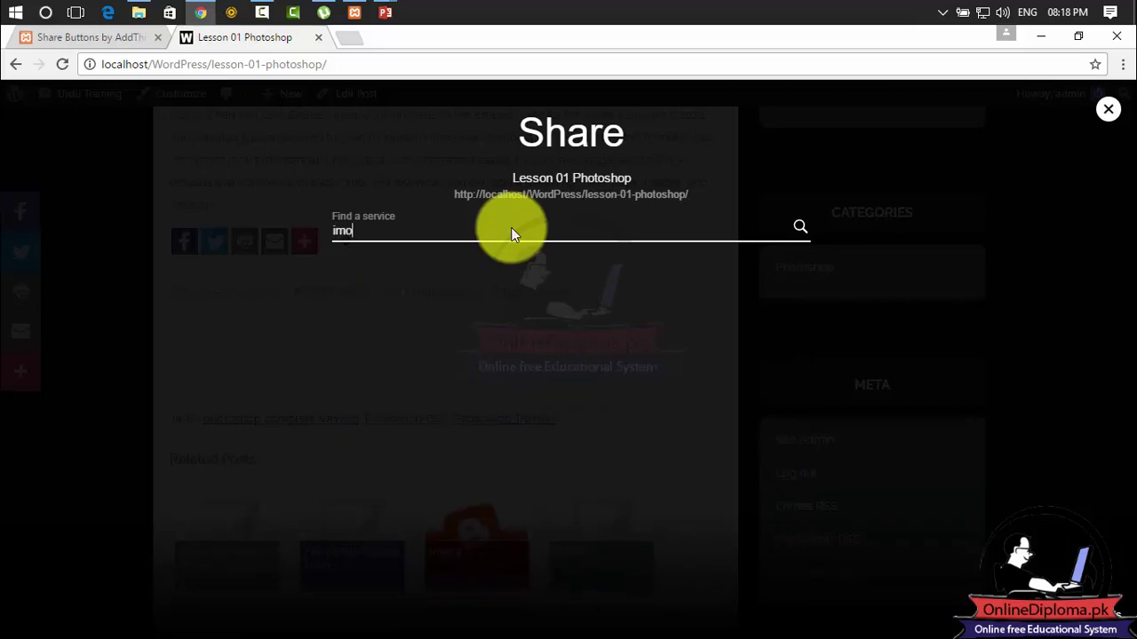
key("BackSpace")
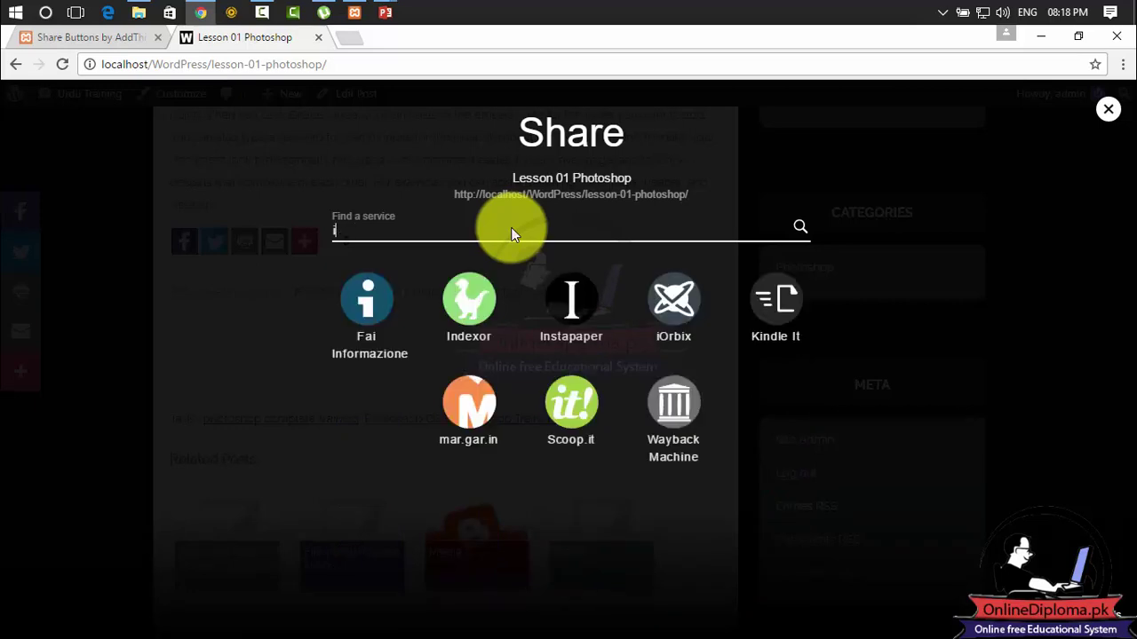
key("BackSpace")
type("face")
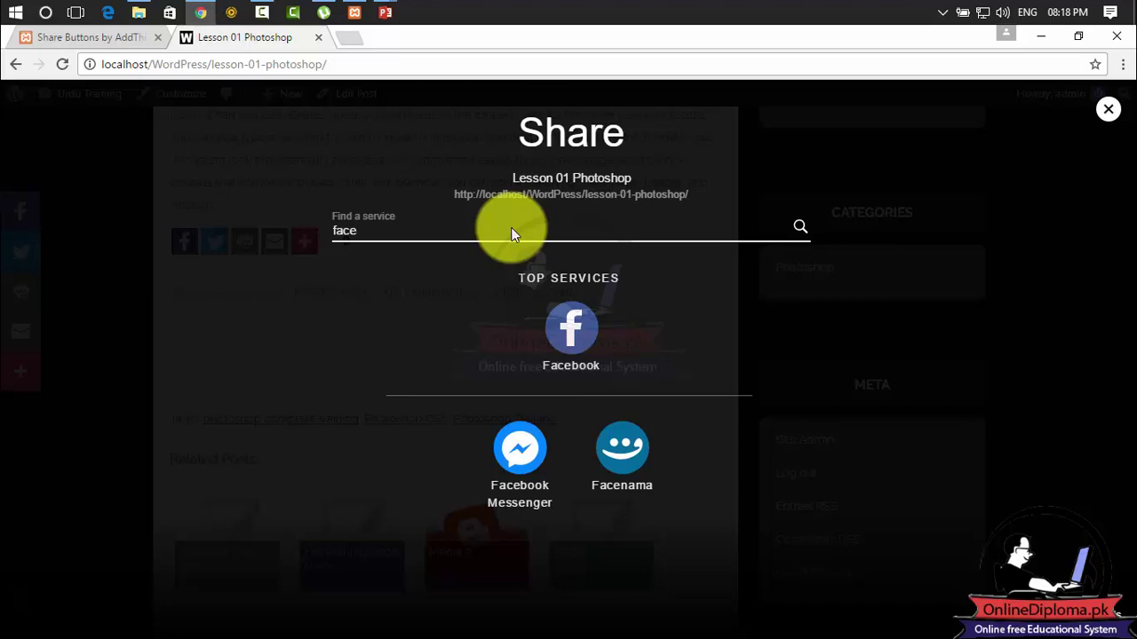
key("BackSpace")
key("BackSpace")
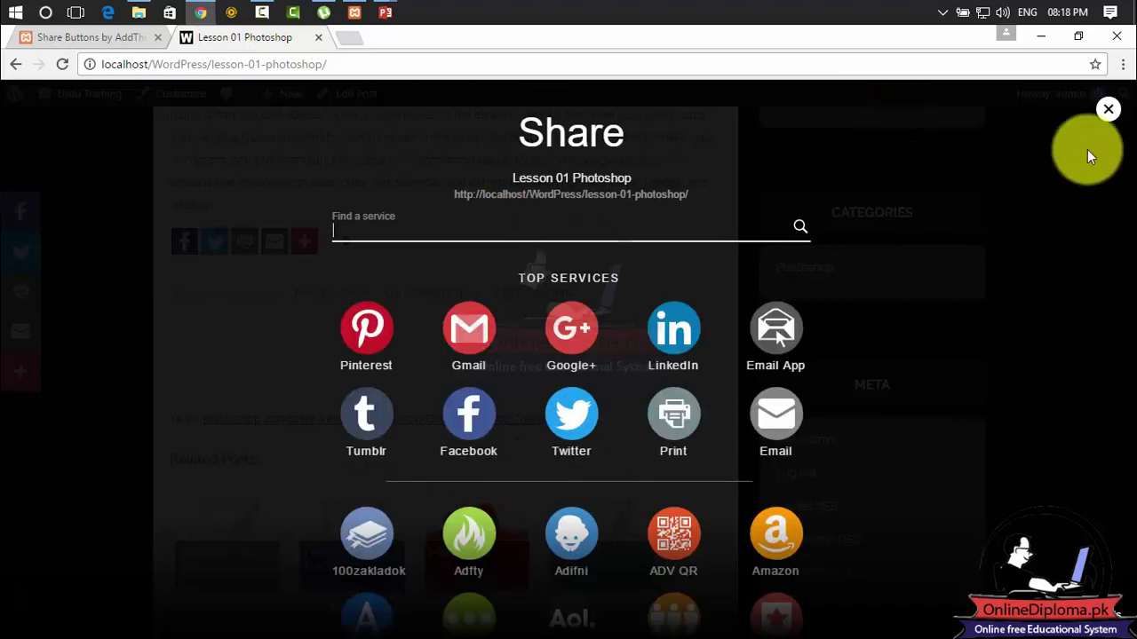
left_click(1108, 111)
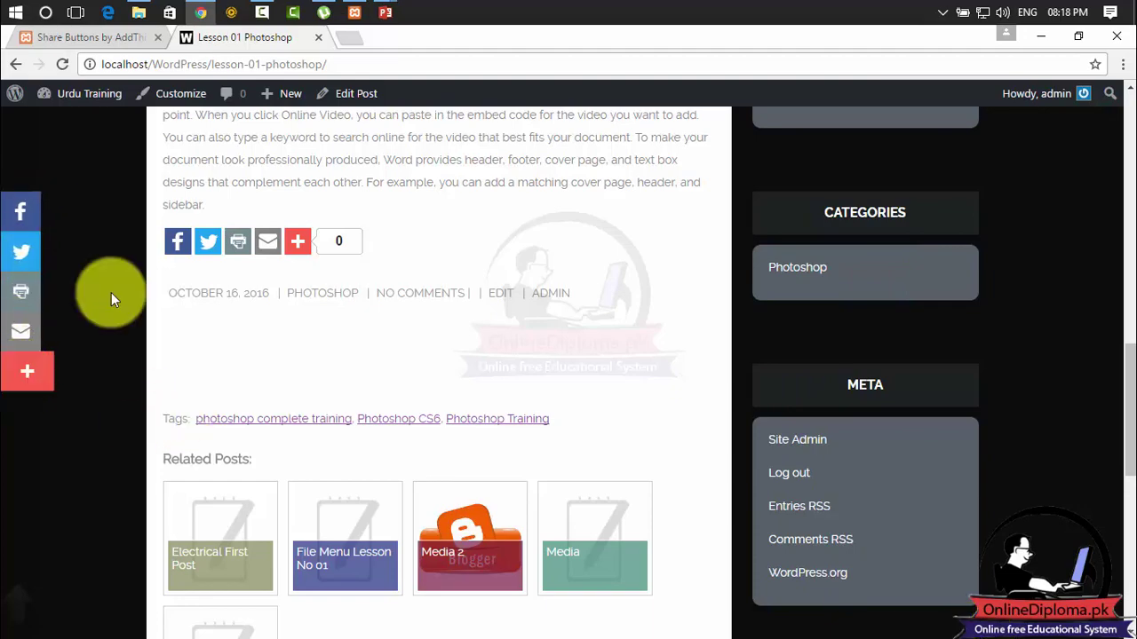
- Check the sharing sidebar at the top of the post and return to the Sharing Sidebar section of the AddThis settings
left_click_drag(1128, 401, 1119, 115)
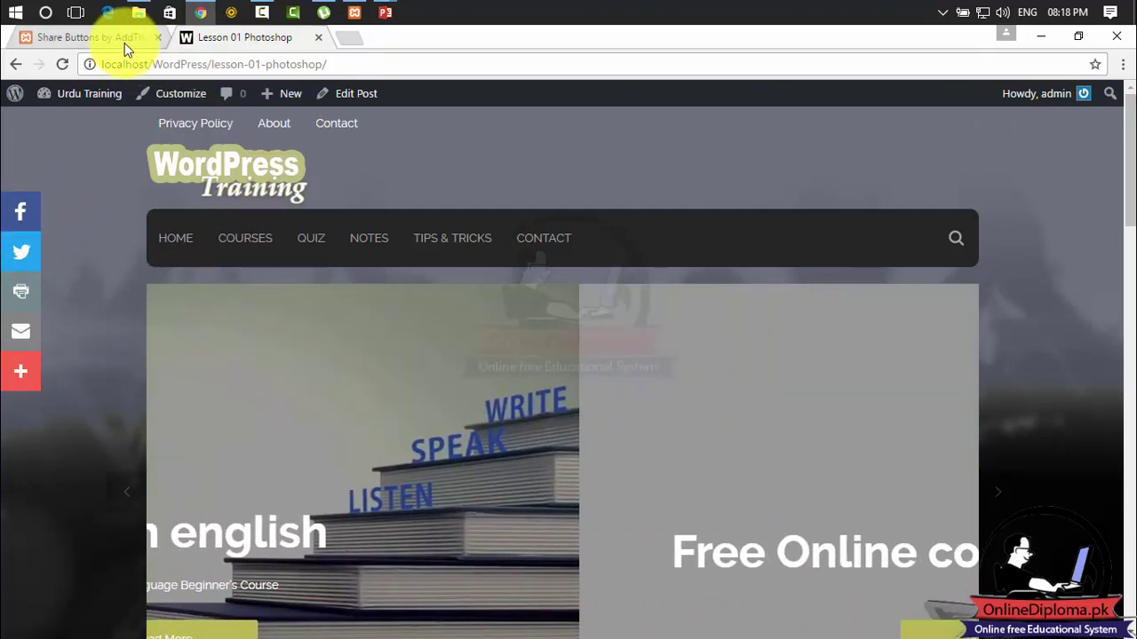
left_click(124, 39)
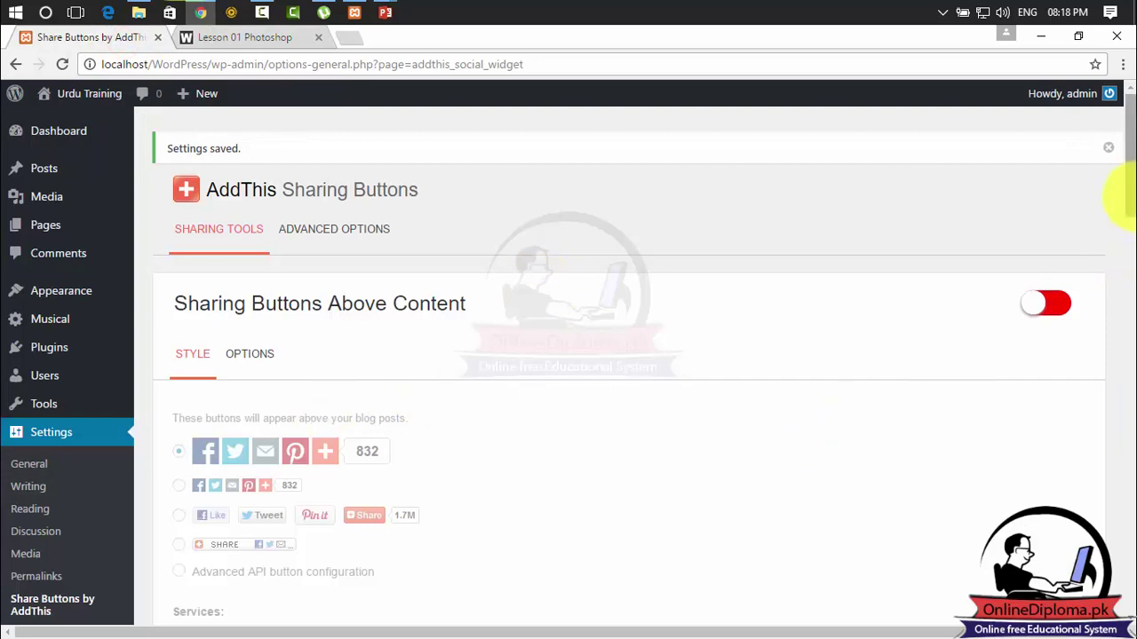
left_click_drag(1131, 197, 1123, 422)
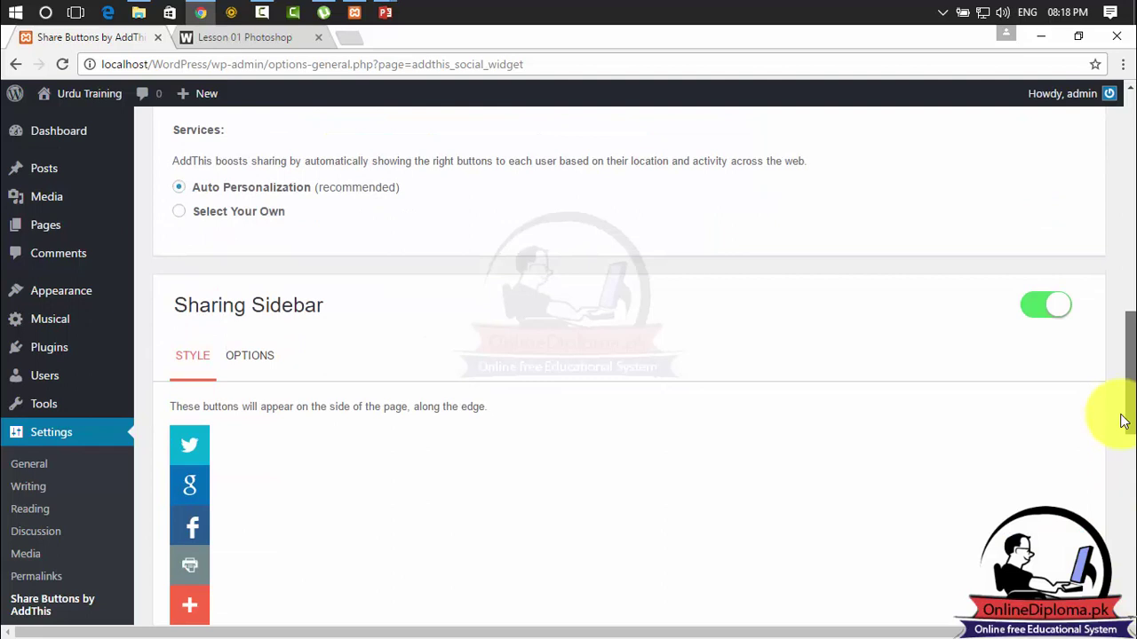